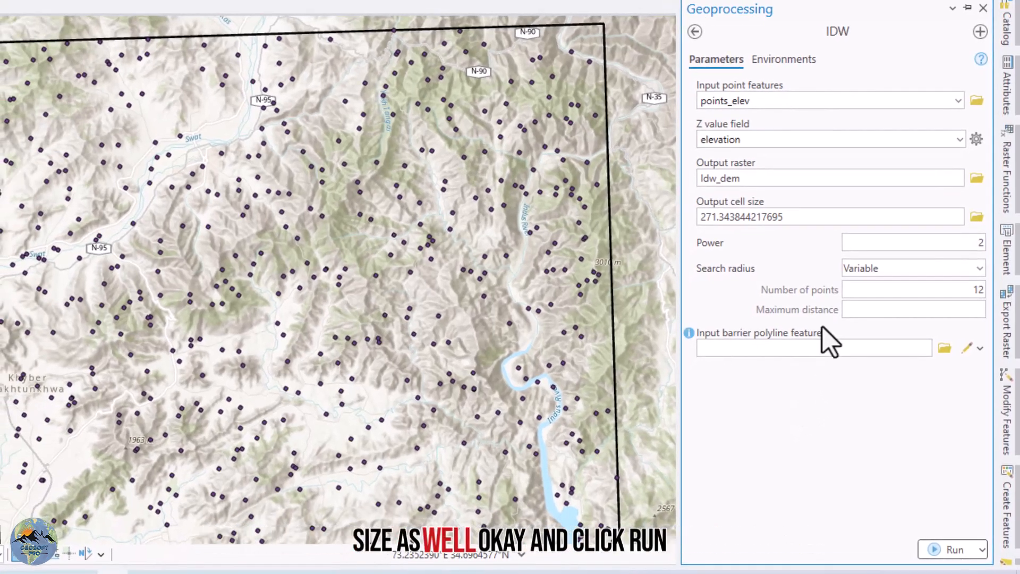
Step: Run the IDW interpolation of points_elev on the elevation field with the output raster Idw_dem
left_click(953, 550)
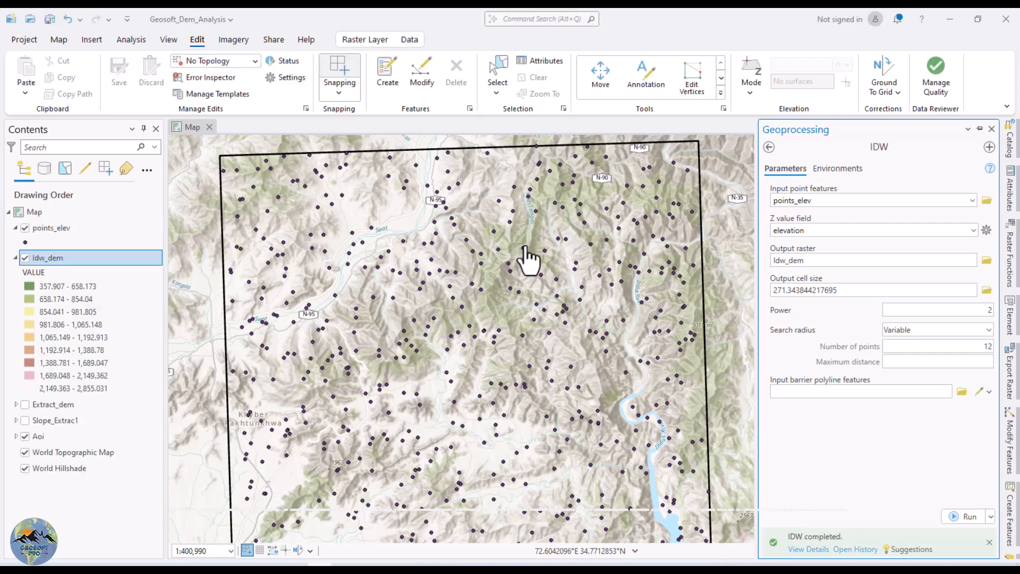
scroll(525, 247, "down", 2)
scroll(530, 292, "up", 2)
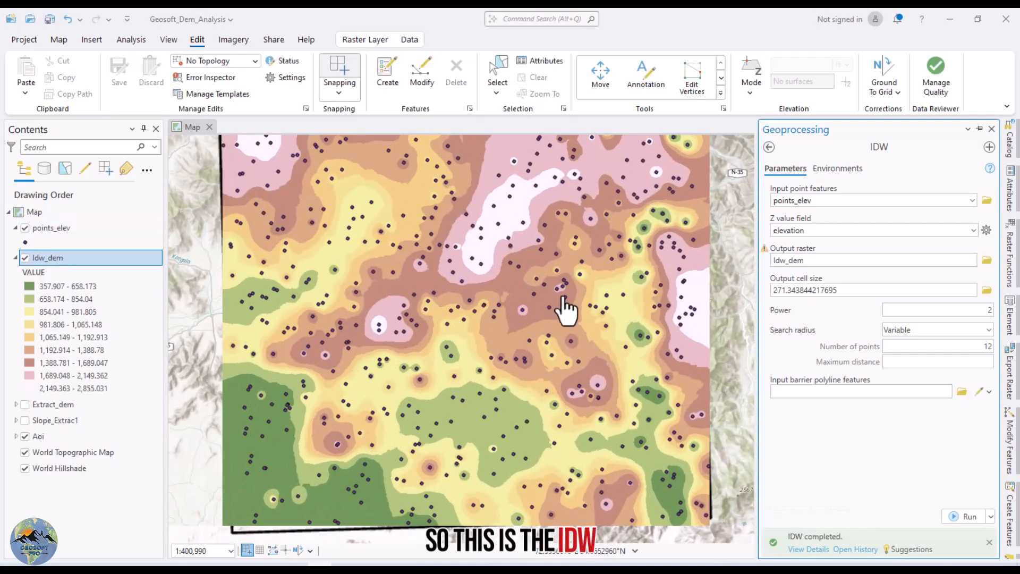
Step: Change the Idw_dem raster's primary symbology to Stretch
right_click(61, 257)
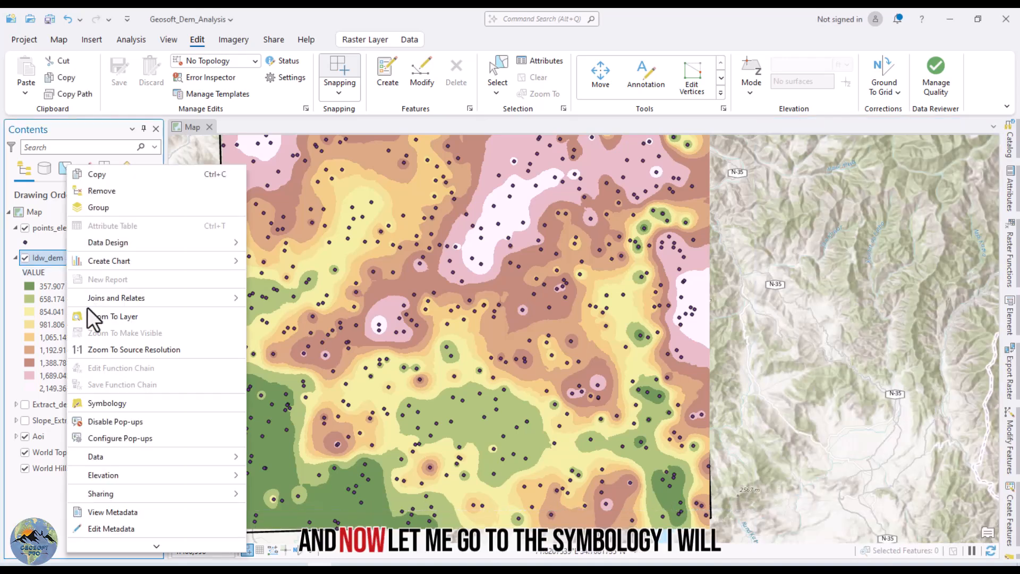
left_click(108, 404)
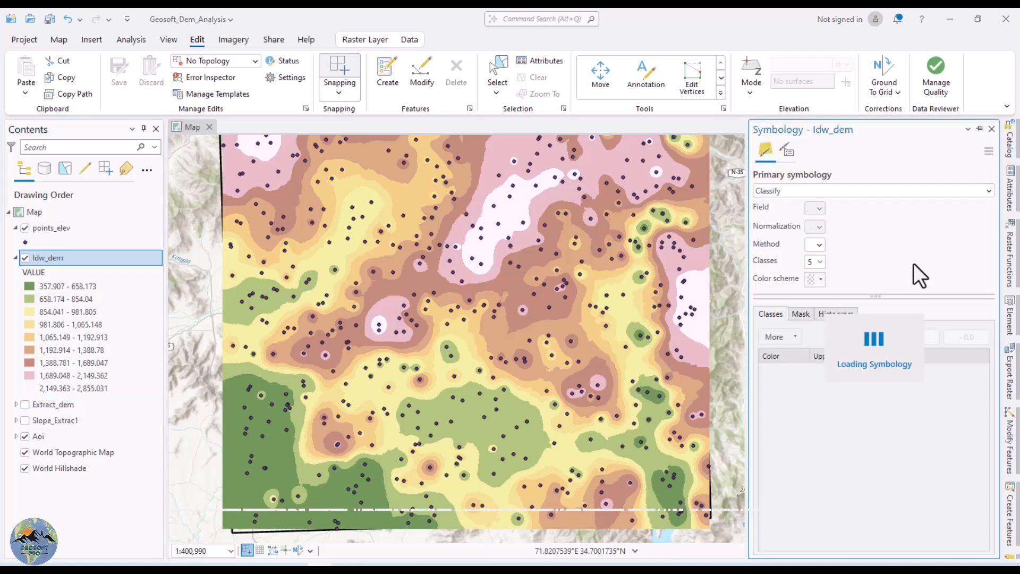
left_click(871, 190)
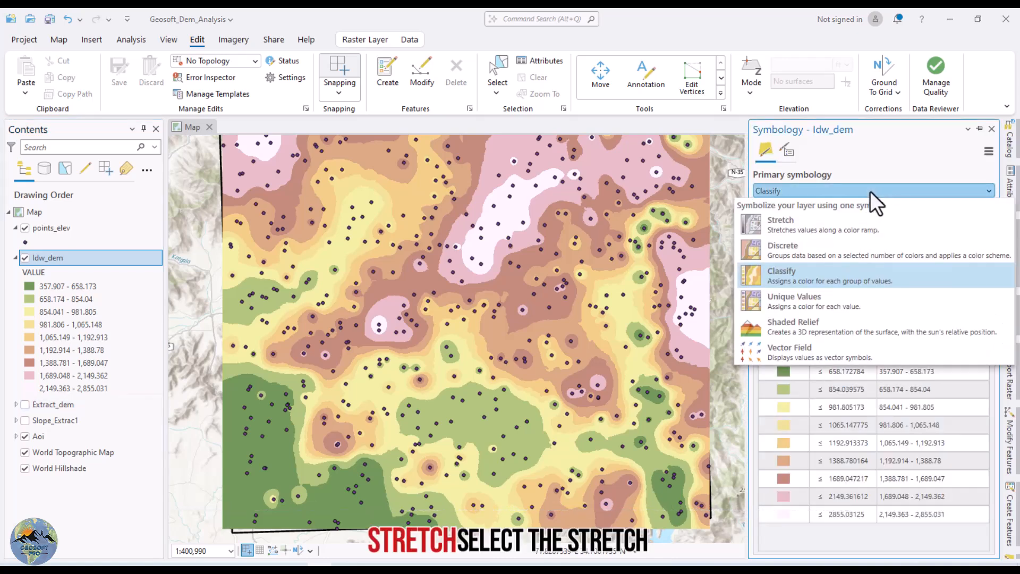
left_click(854, 229)
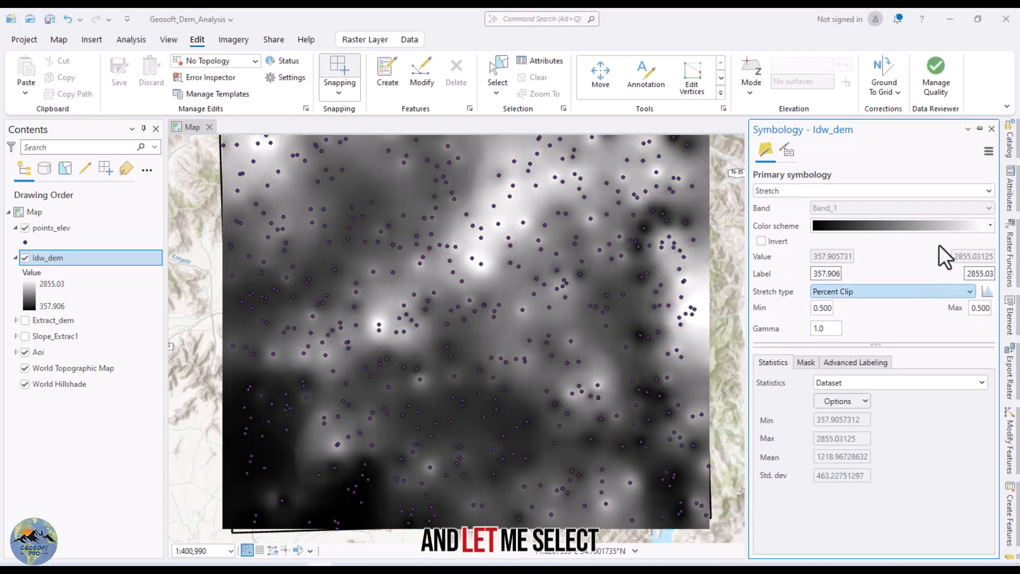
Step: Apply the green-yellow-red color scheme to the stretched Idw_dem raster
left_click(950, 224)
scroll(897, 267, "up", 2)
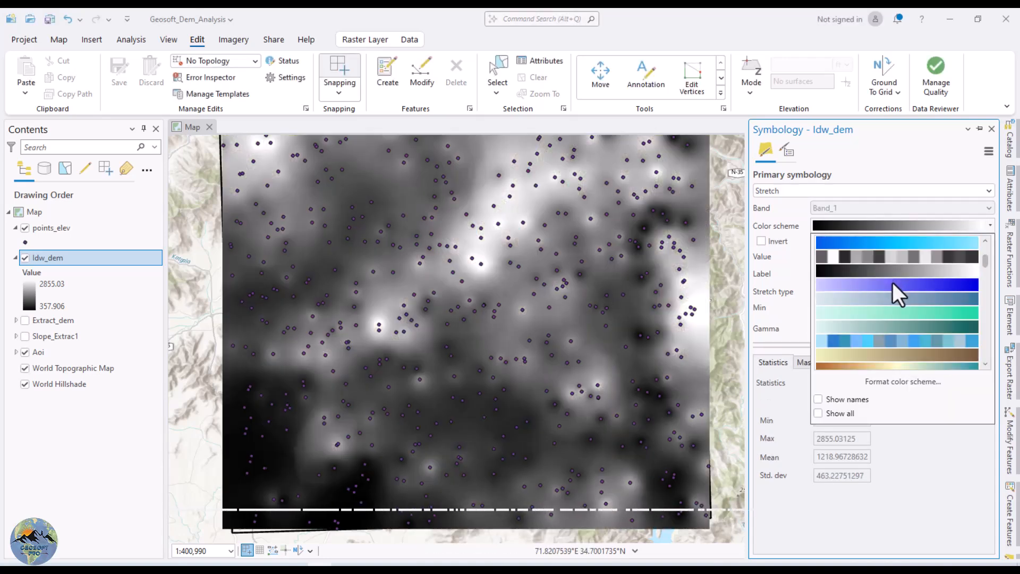
left_click(883, 311)
scroll(335, 267, "down", 2)
scroll(371, 279, "up", 2)
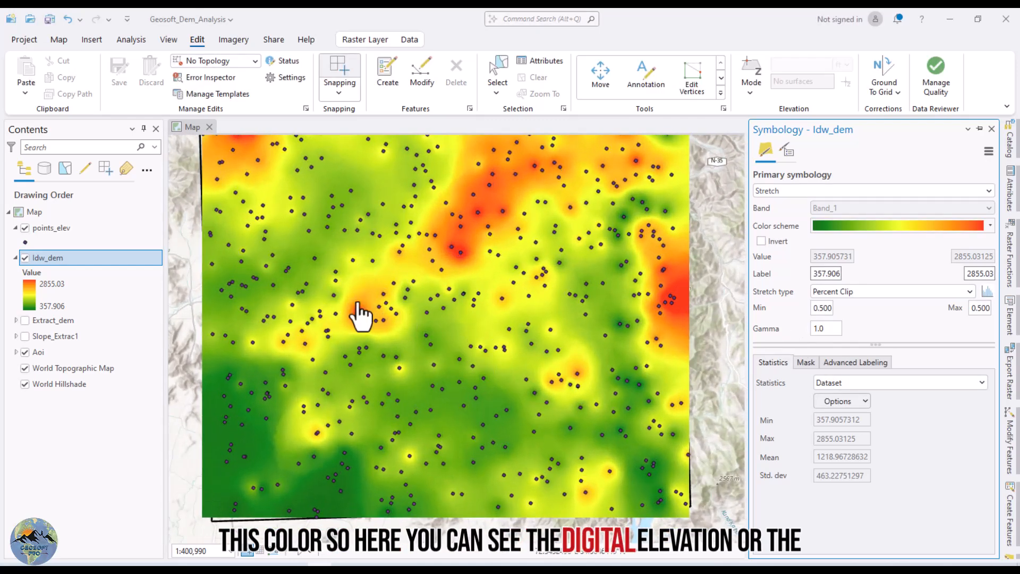
Step: Hide the points_elev layer to leave the interpolated surface uncovered
left_click(23, 231)
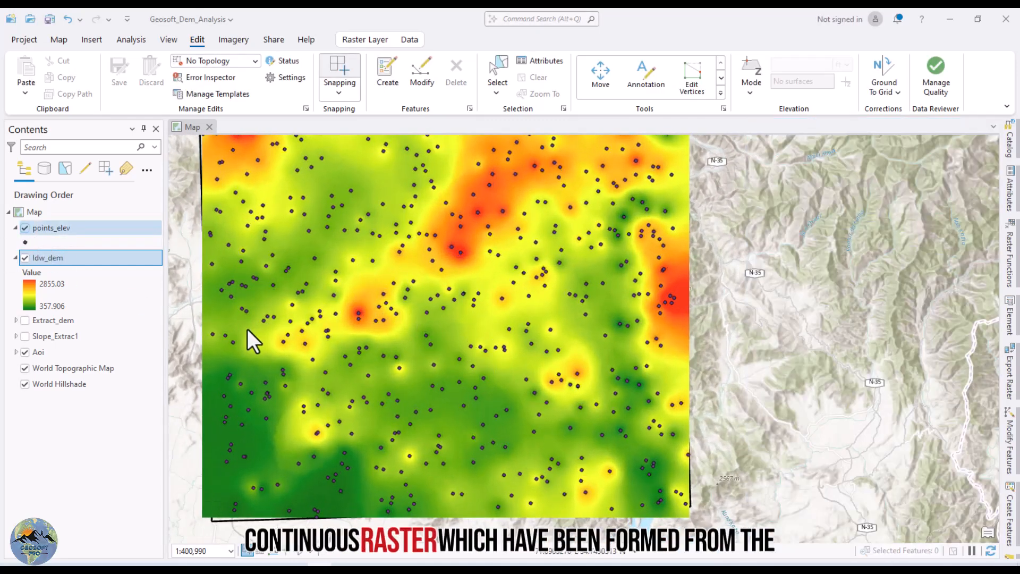
left_click(25, 227)
scroll(455, 330, "down", 2)
scroll(321, 308, "up", 1)
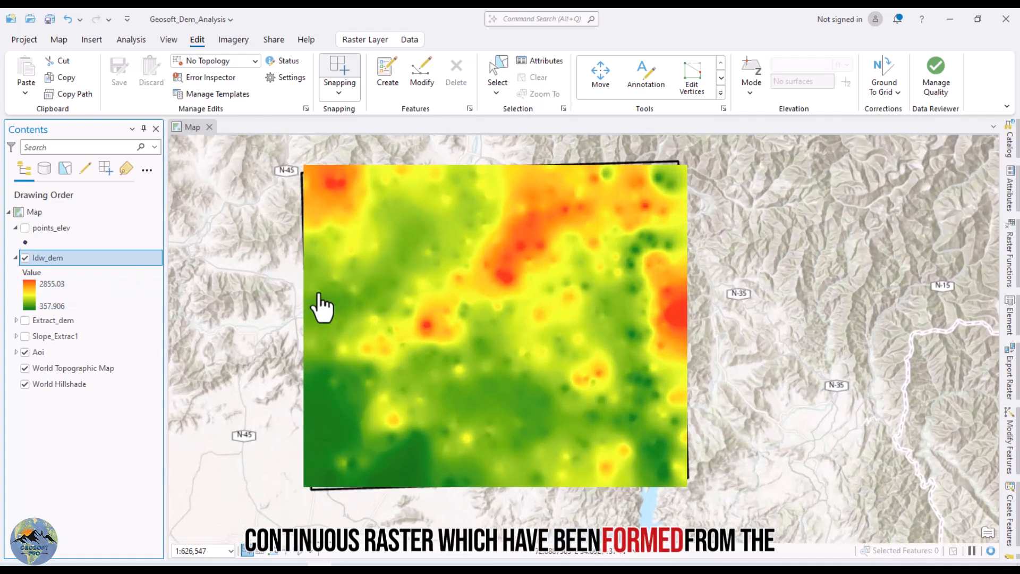
Step: Identify the Idw_dem pixel values in a red high-elevation patch and in a dark green low spot, closing each result
scroll(500, 344, "down", 1)
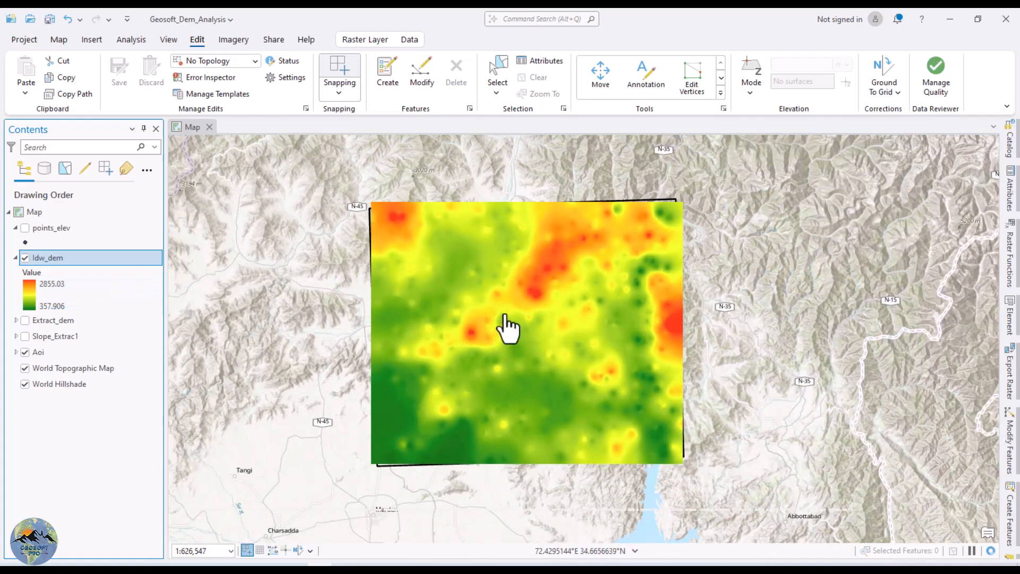
scroll(481, 371, "up", 2)
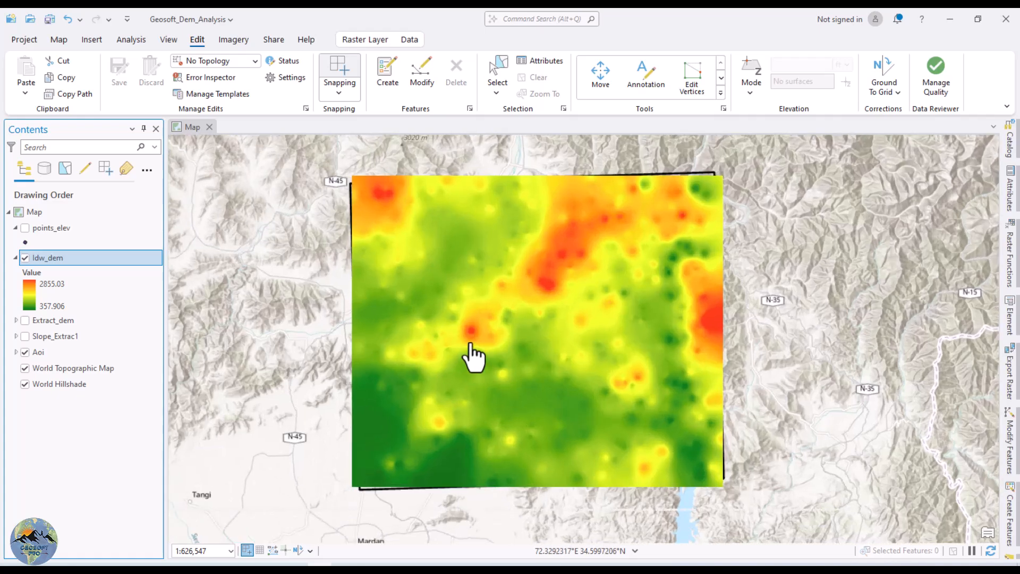
scroll(493, 385, "down", 2)
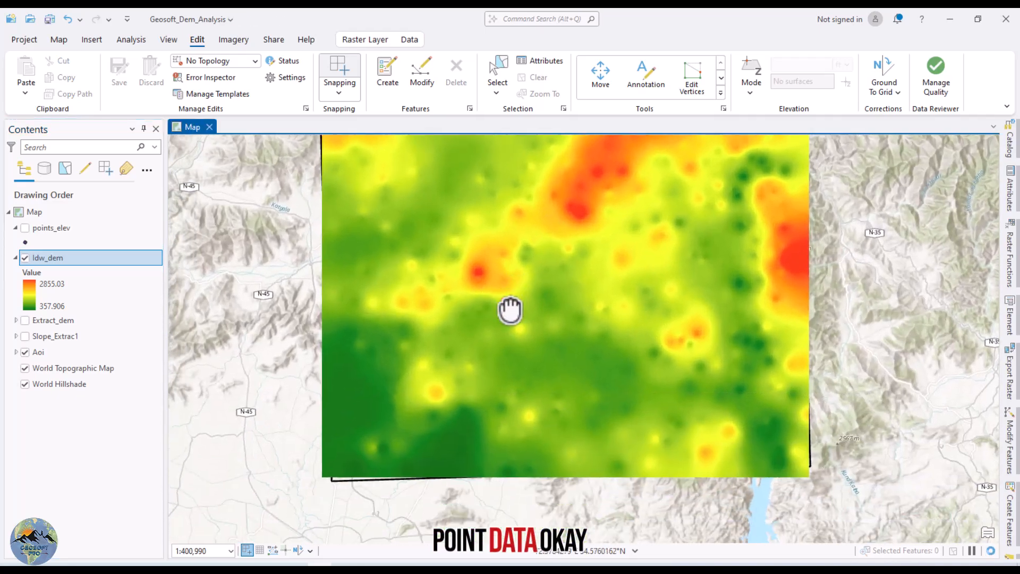
scroll(498, 359, "up", 2)
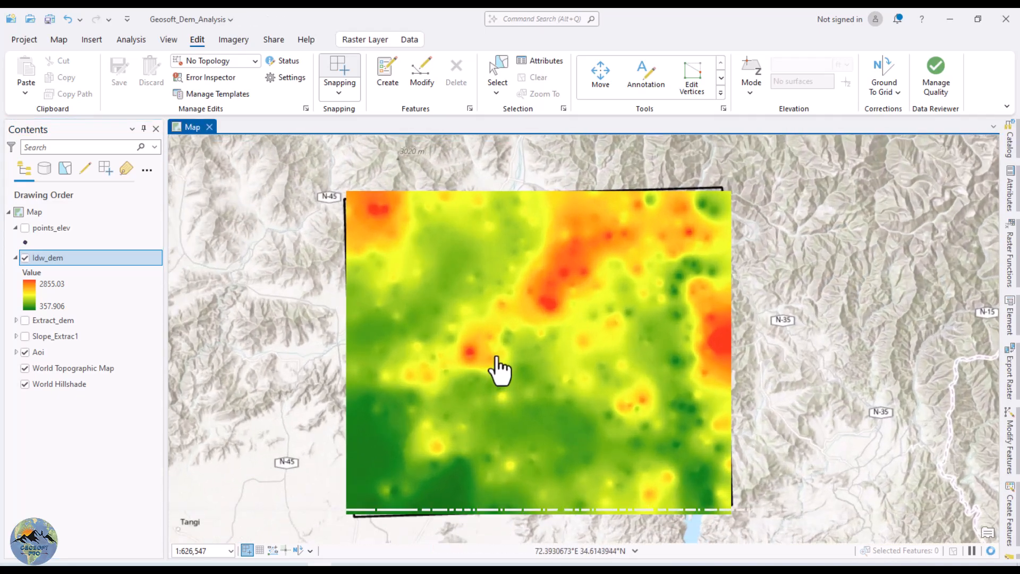
left_click_drag(484, 370, 471, 308)
scroll(616, 295, "up", 2)
left_click_drag(616, 295, 494, 198)
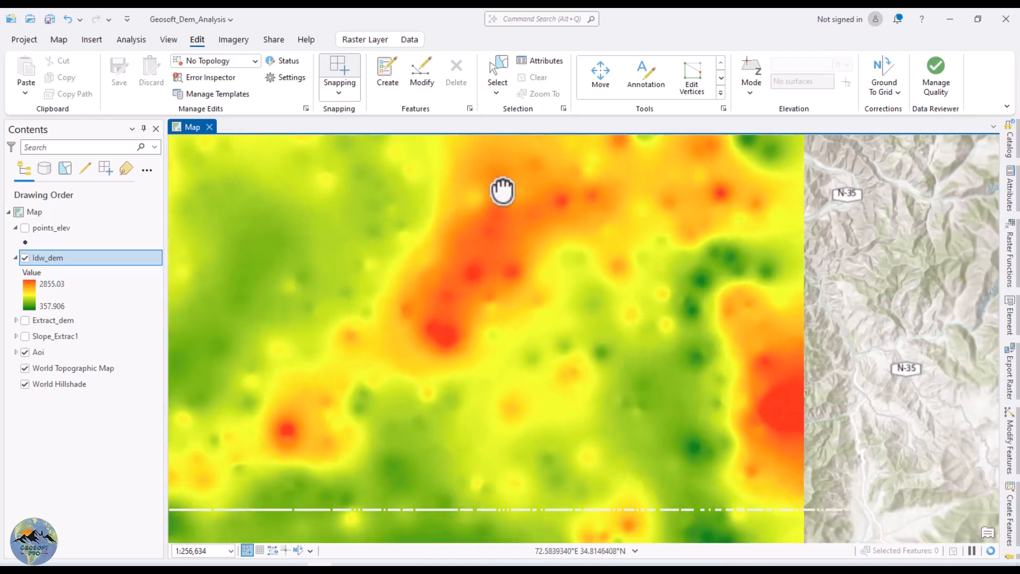
left_click(461, 309)
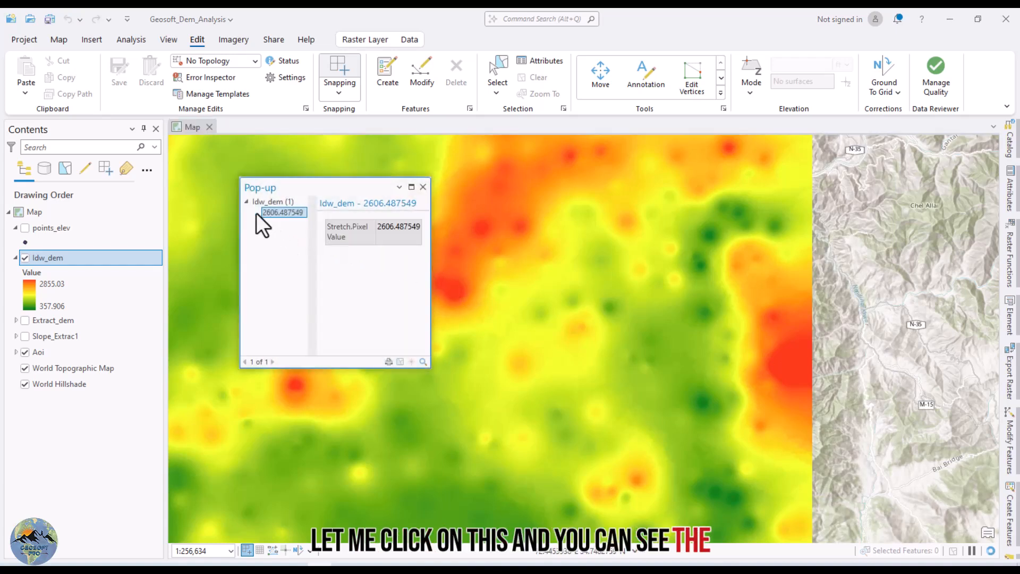
left_click(423, 187)
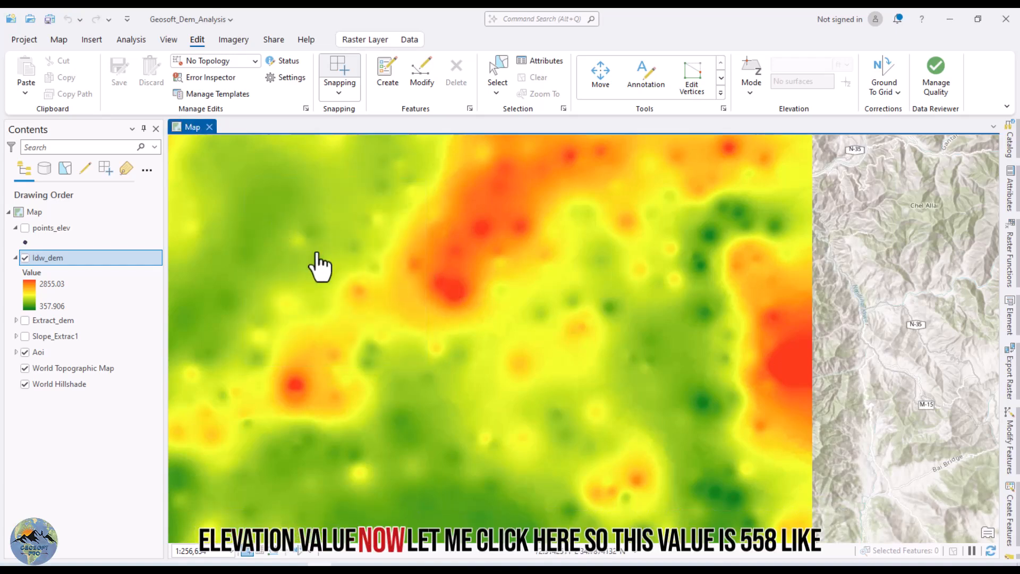
left_click(707, 234)
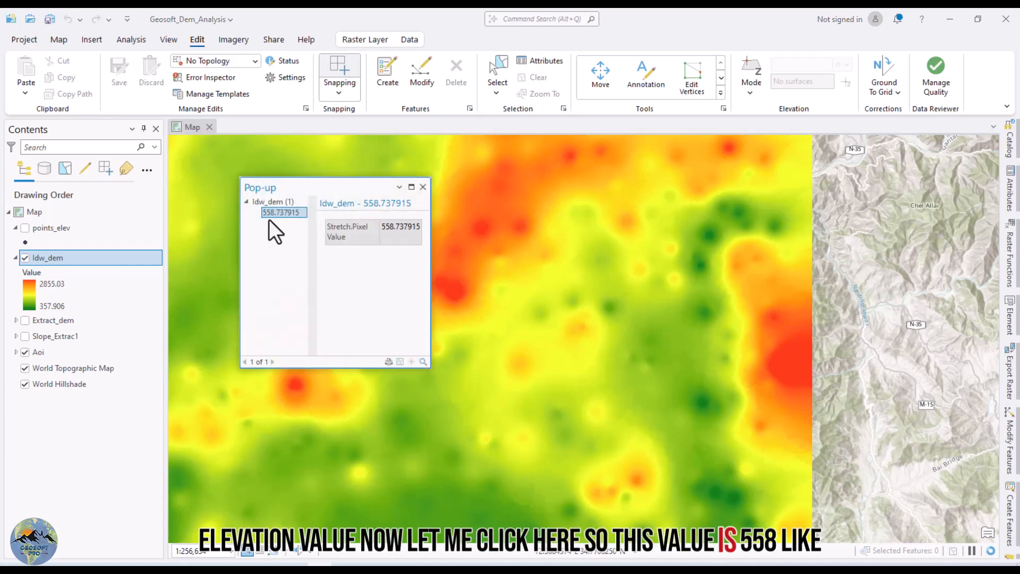
left_click(423, 187)
scroll(546, 257, "down", 3)
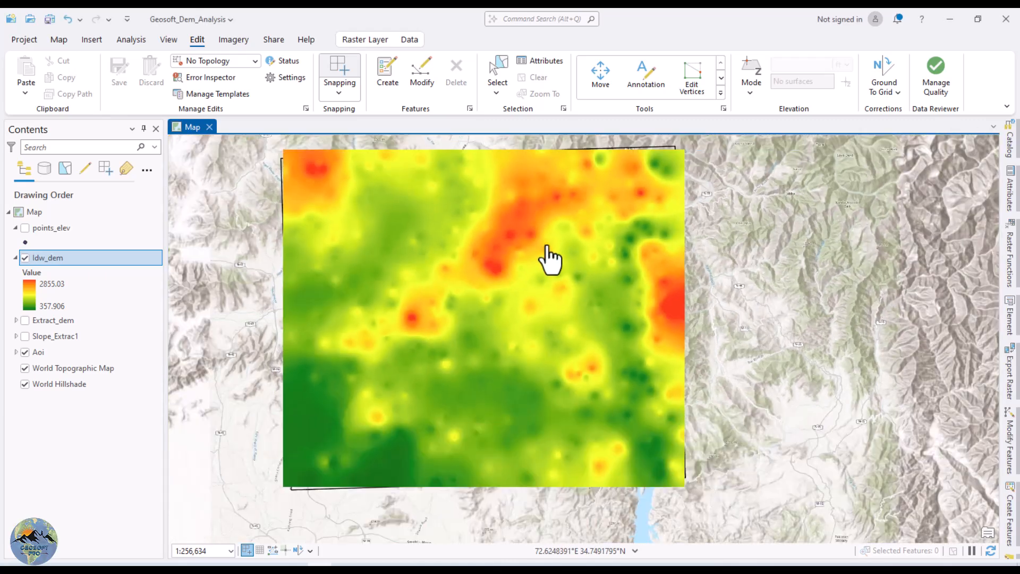
scroll(481, 287, "up", 3)
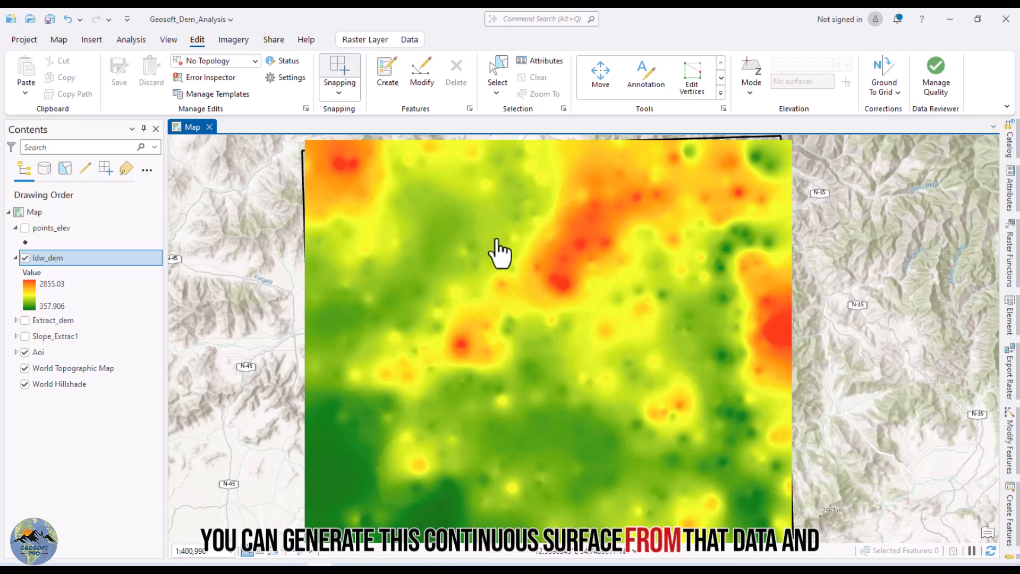
scroll(502, 234, "down", 3)
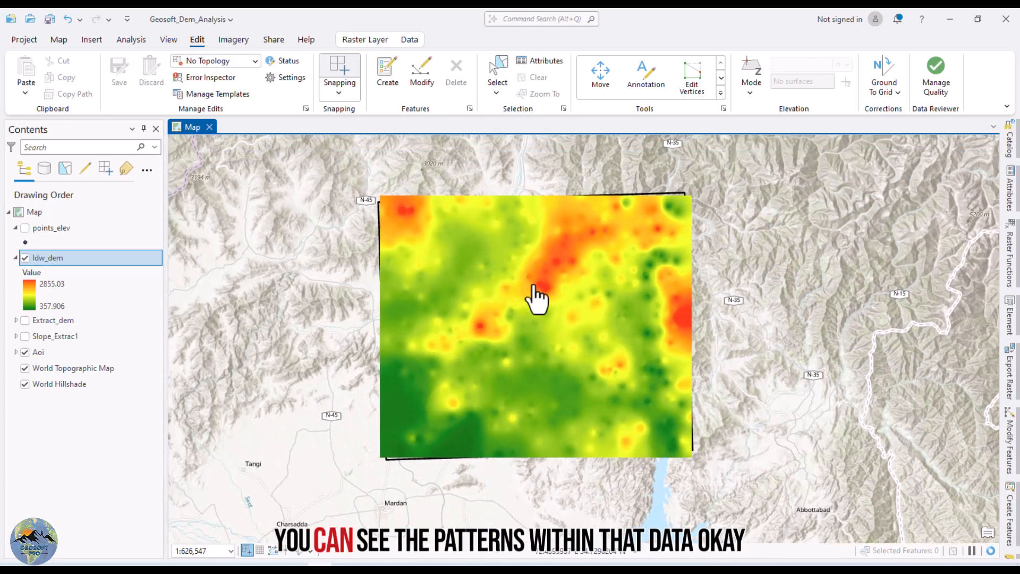
scroll(534, 289, "up", 3)
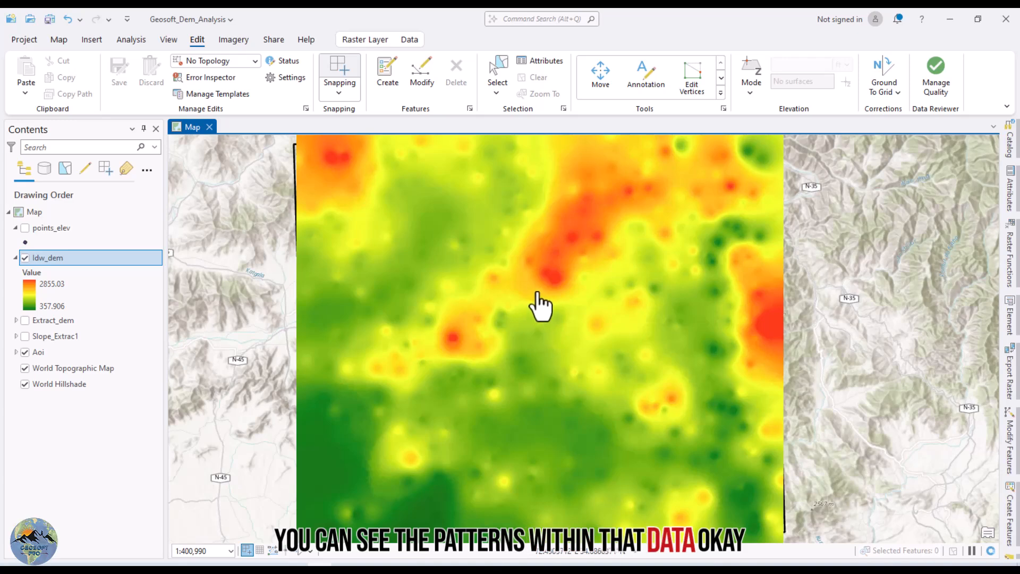
scroll(539, 305, "down", 3)
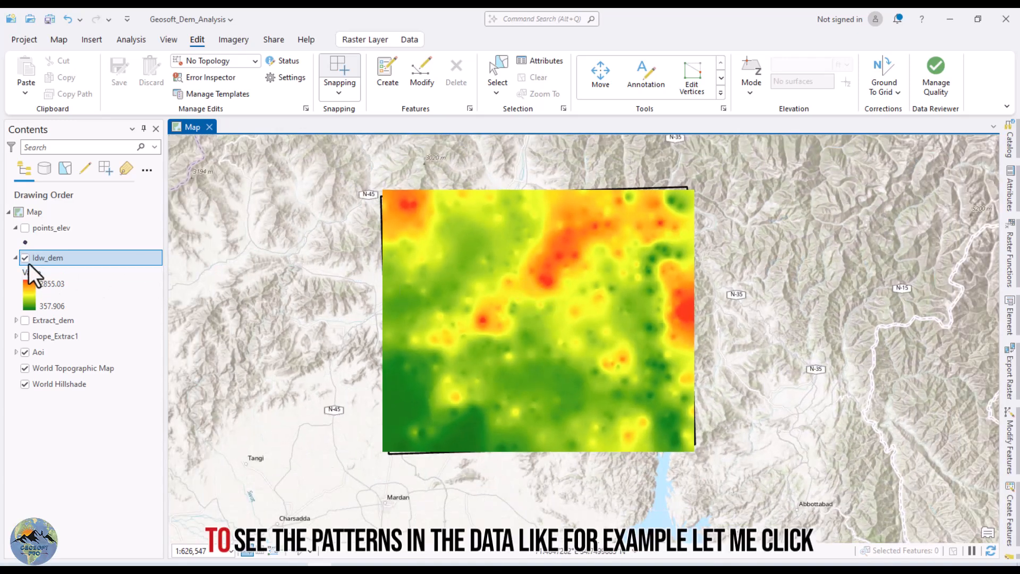
Step: Hide the Idw_dem raster, show the points_elev layer instead and open its symbology settings
left_click(25, 259)
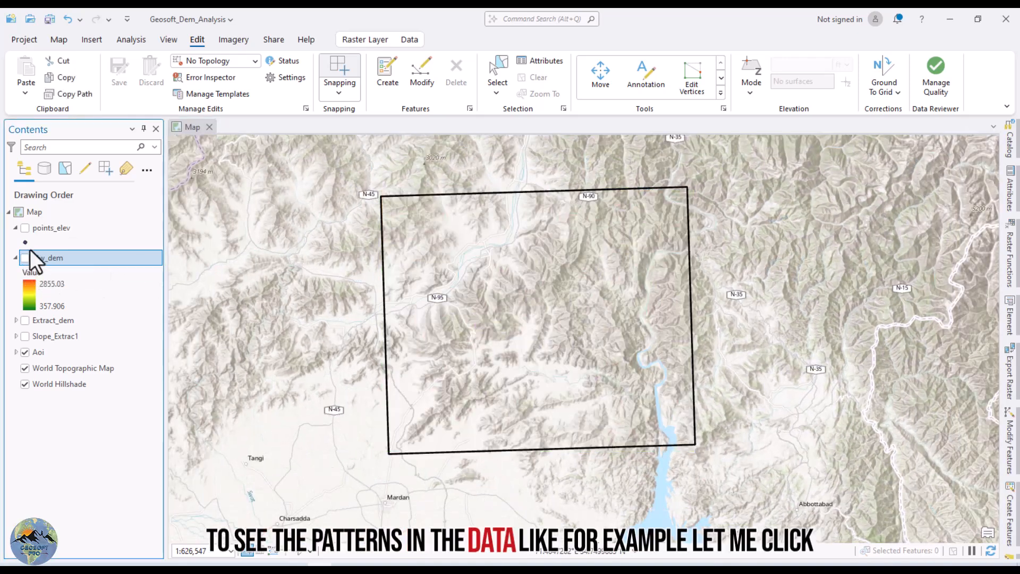
left_click(25, 227)
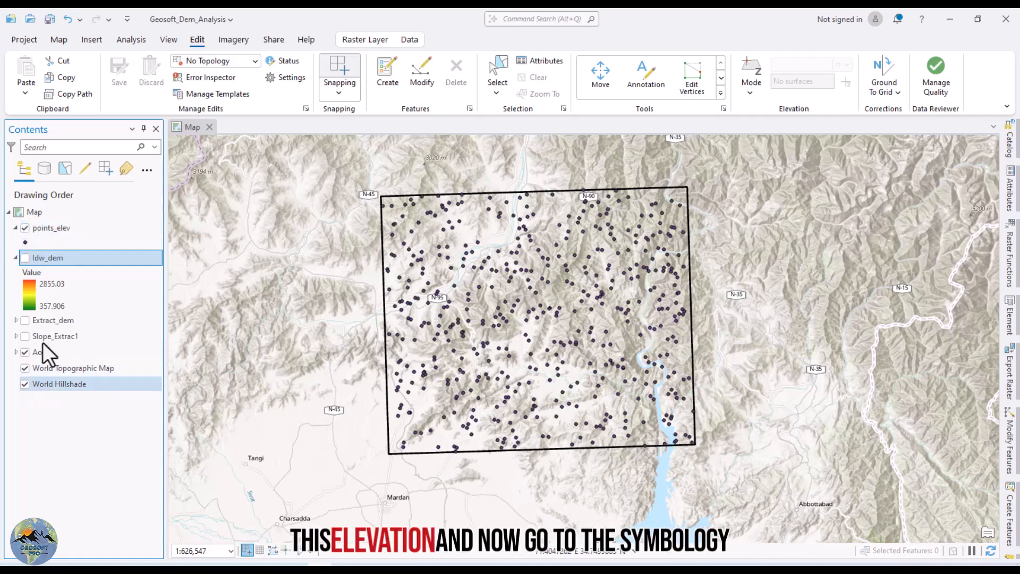
right_click(55, 227)
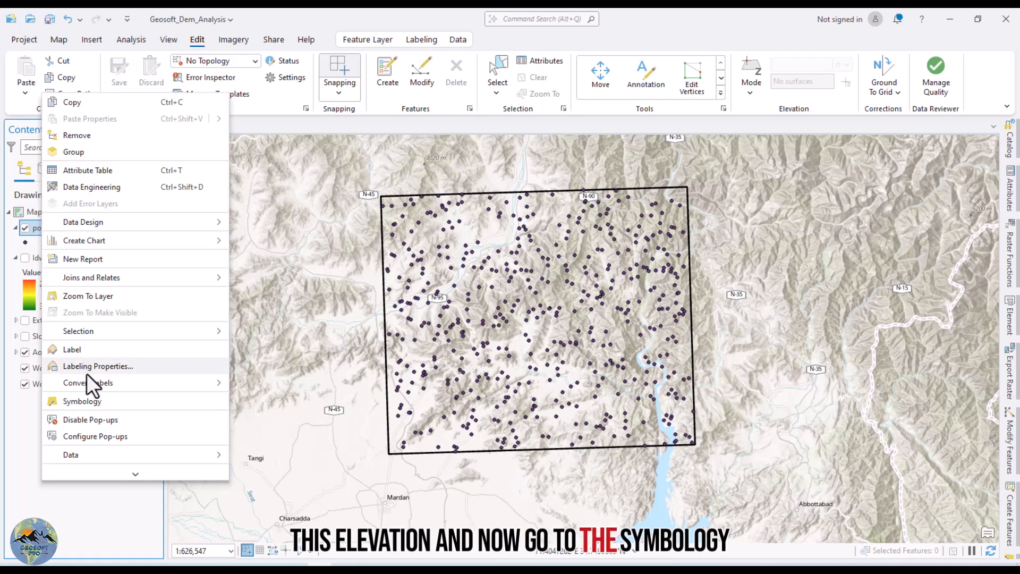
left_click(87, 398)
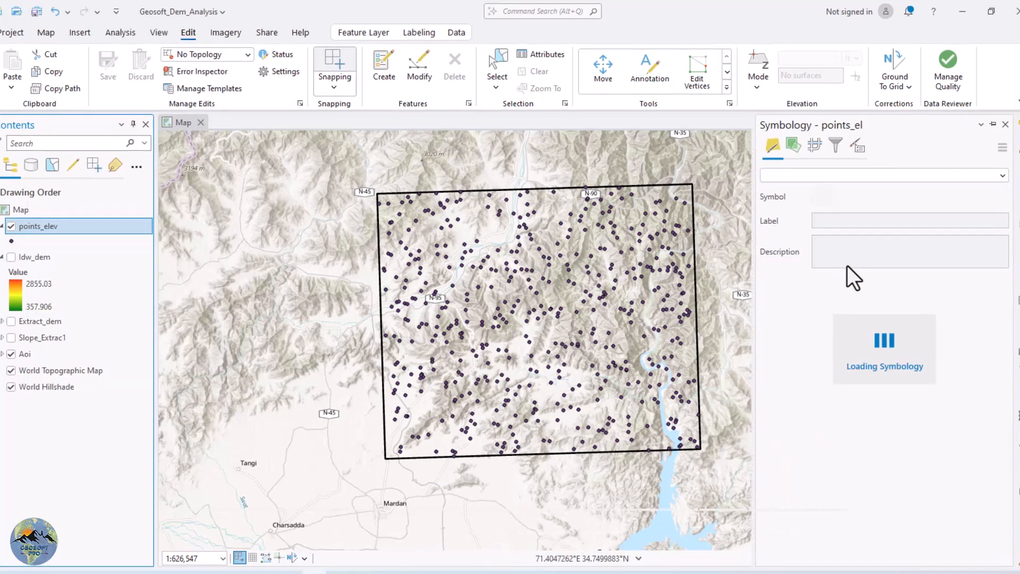
Step: Symbolize points_elev with Graduated Symbols based on the elevation field
left_click(855, 190)
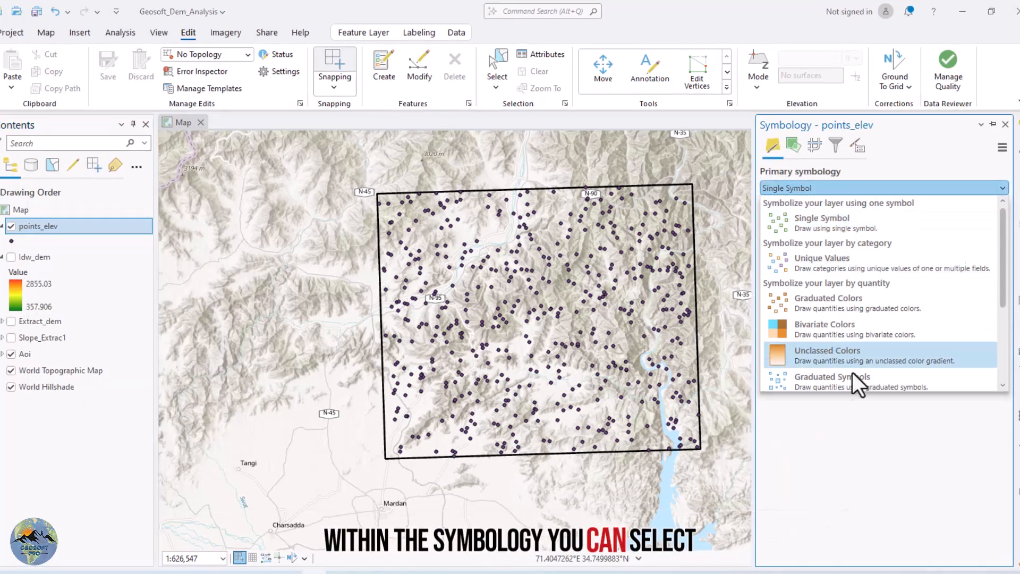
scroll(851, 375, "down", 3)
left_click(840, 346)
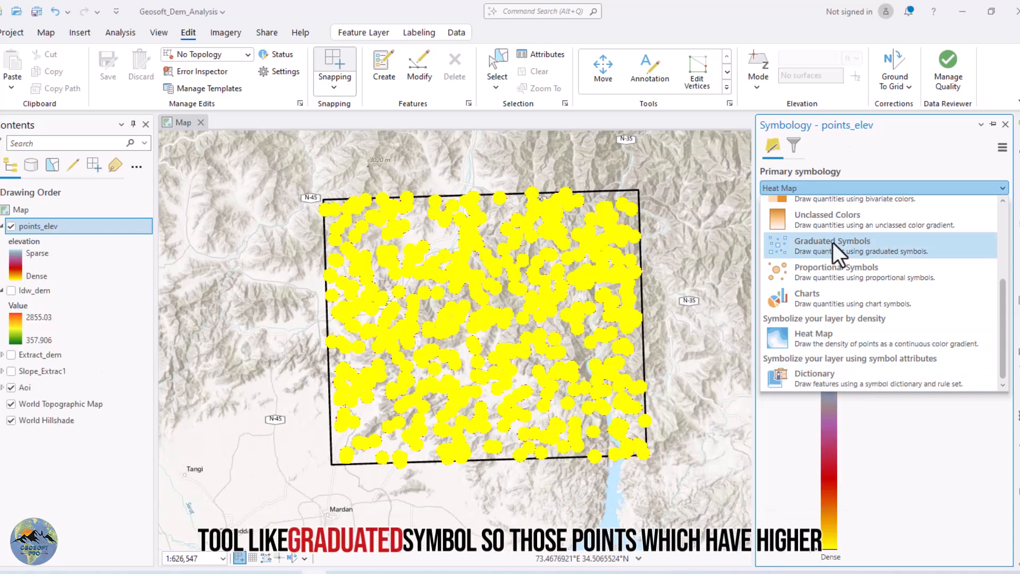
left_click(833, 242)
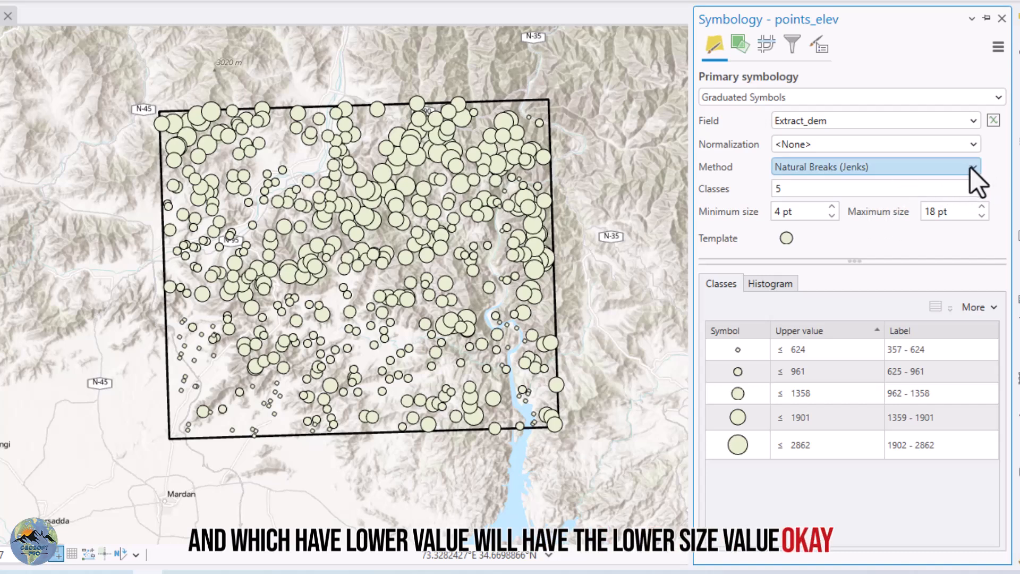
left_click(971, 121)
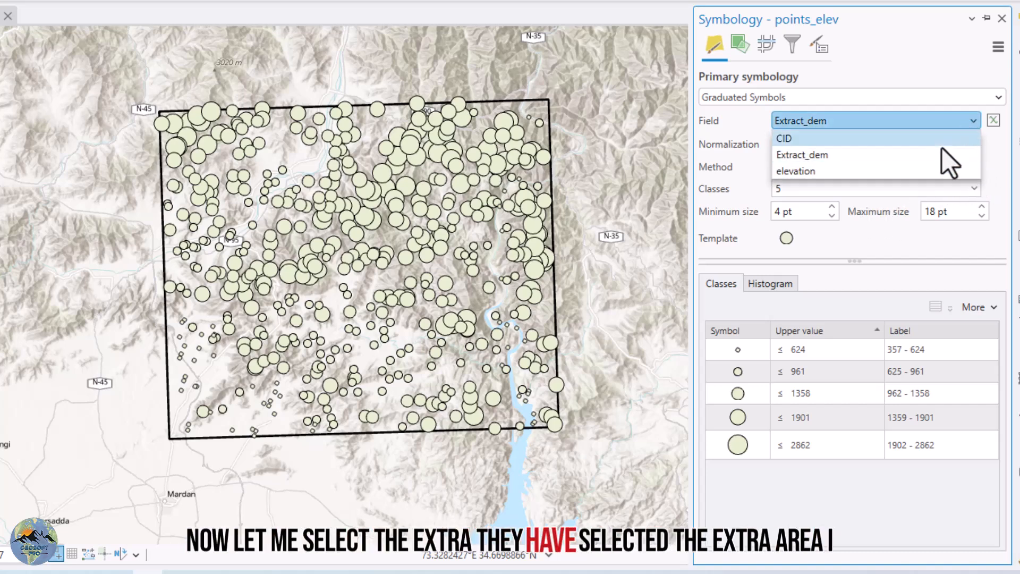
left_click(904, 177)
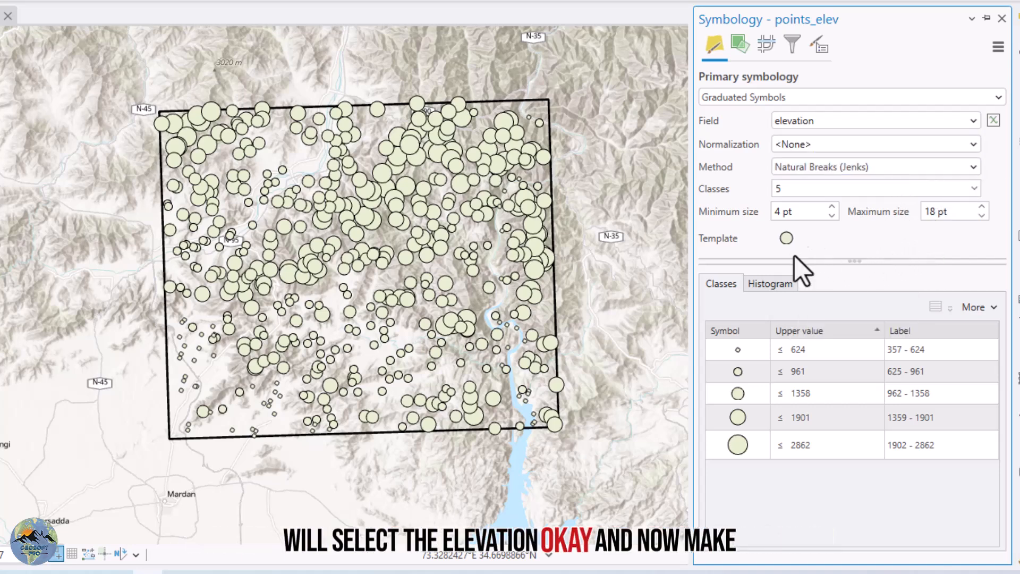
Step: Set the maximum size of the graduated symbols to 30 pt
left_click(735, 445)
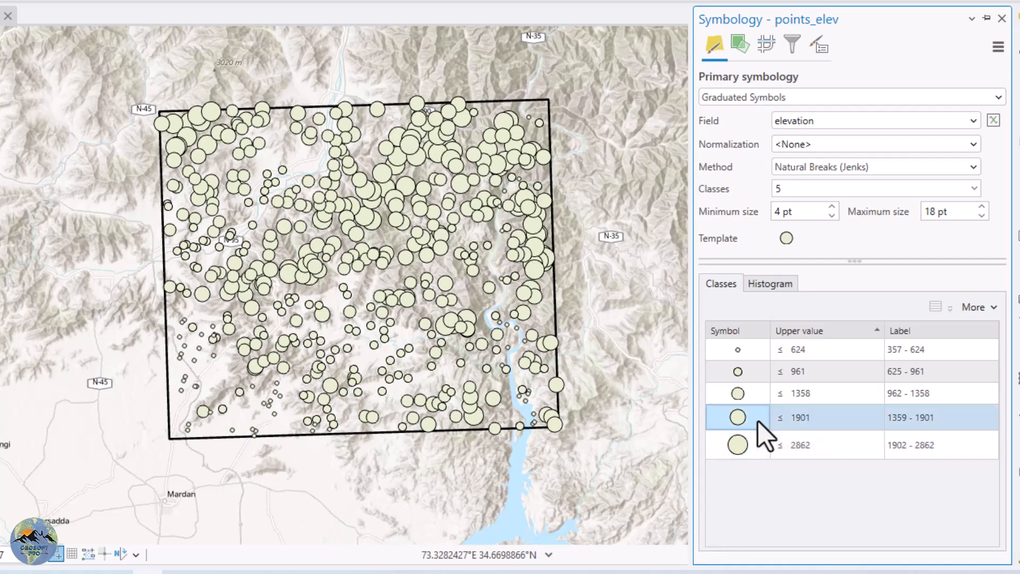
double_click(931, 211)
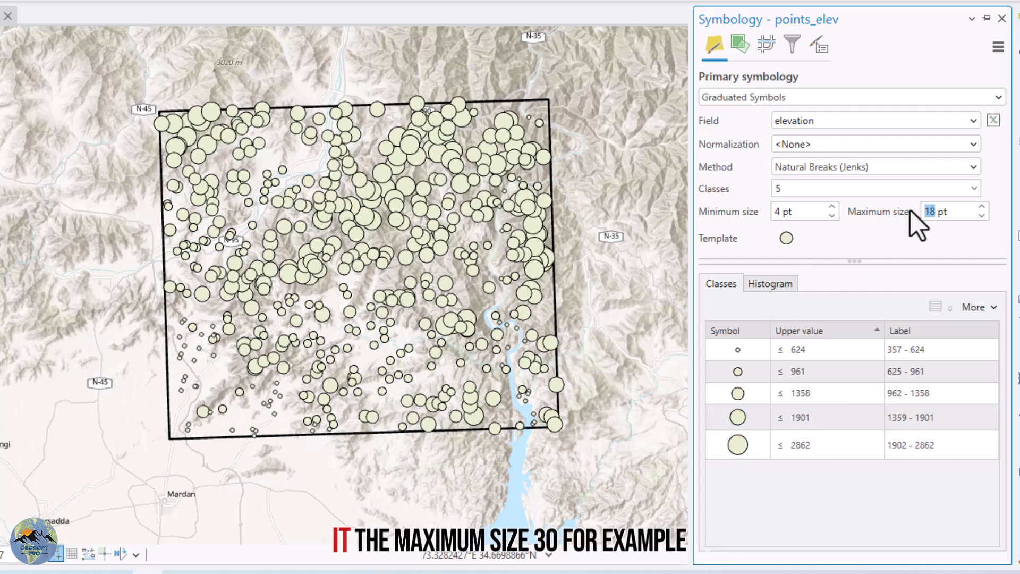
type("30")
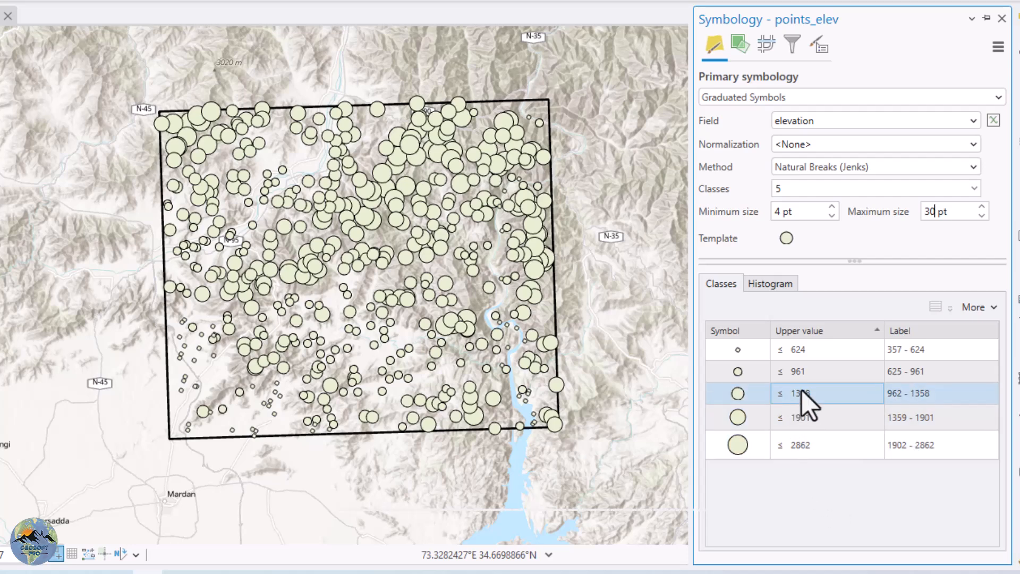
right_click(740, 442)
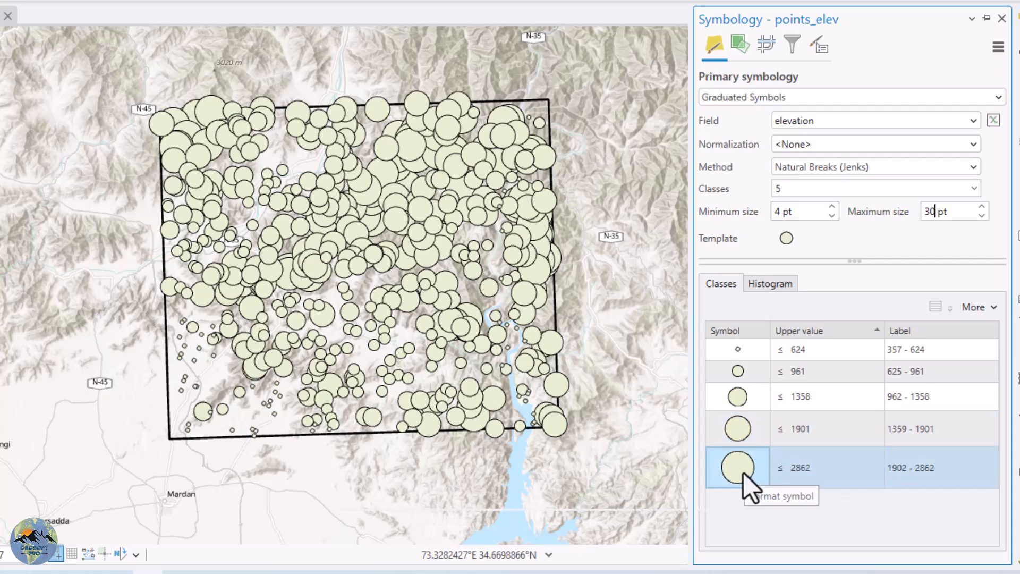
Step: Color the 1902 - 2862 class red, the 1359 - 1901 class orange and the 962 - 1358 class pale cream
right_click(744, 470)
left_click(784, 316)
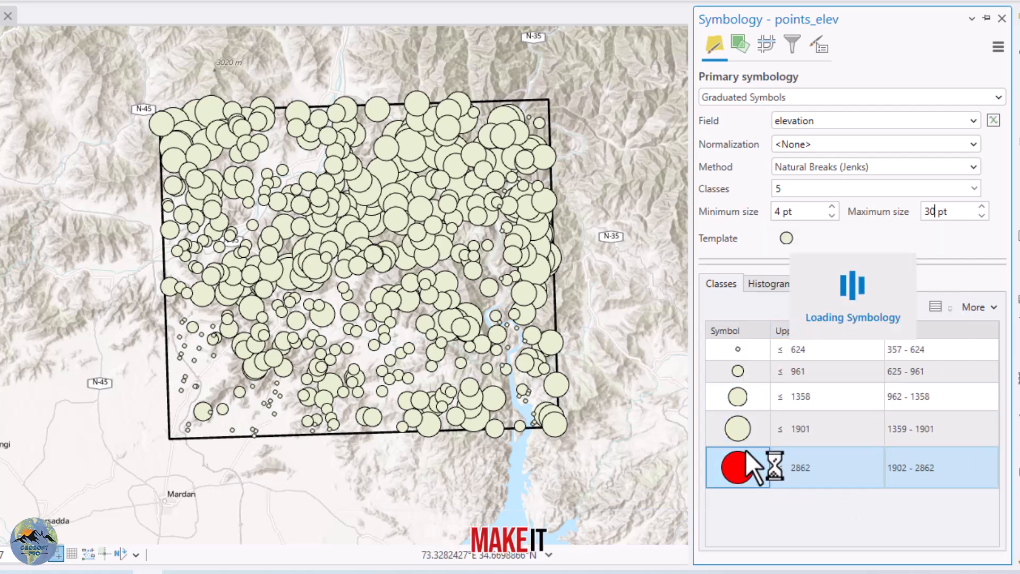
right_click(738, 427)
left_click(805, 268)
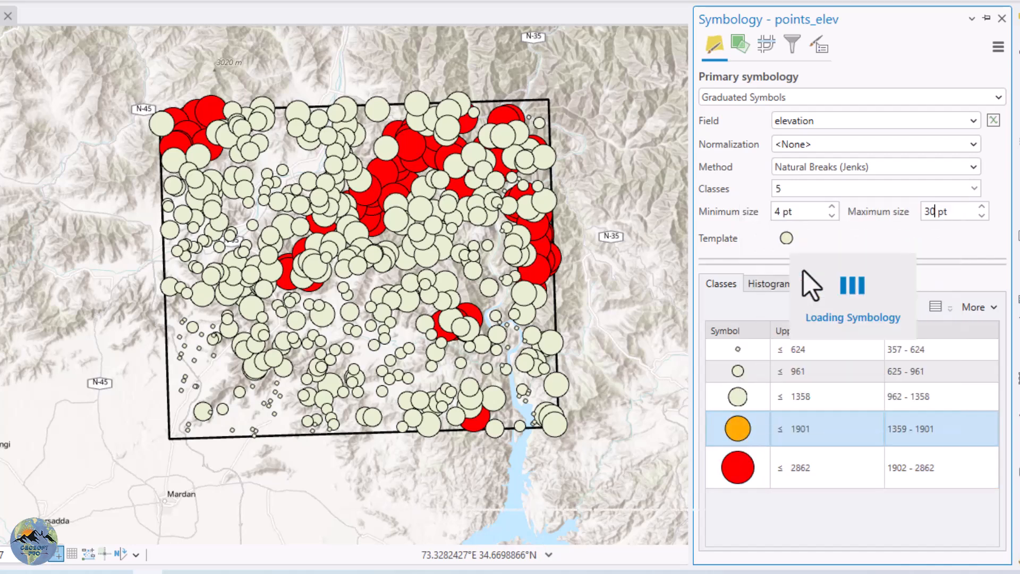
right_click(736, 397)
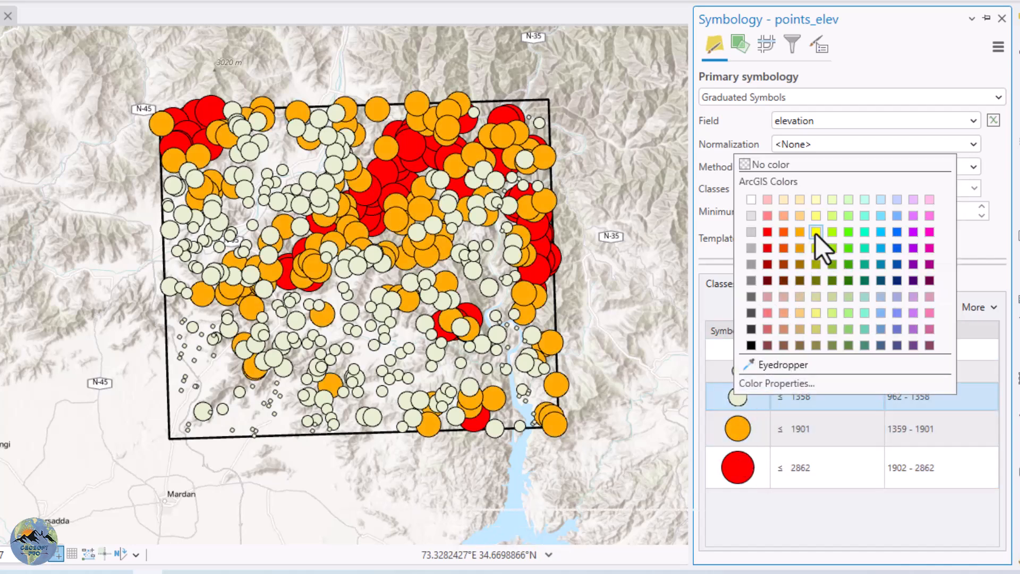
left_click(803, 203)
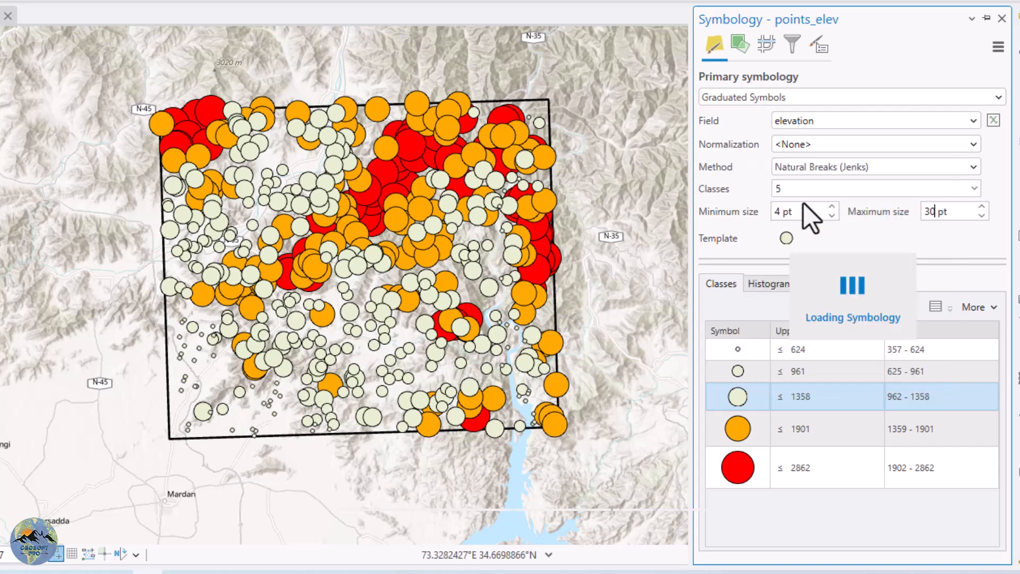
Step: Color the 625 - 961 class light blue and the lowest class, 357 - 624, a darker blue
right_click(737, 372)
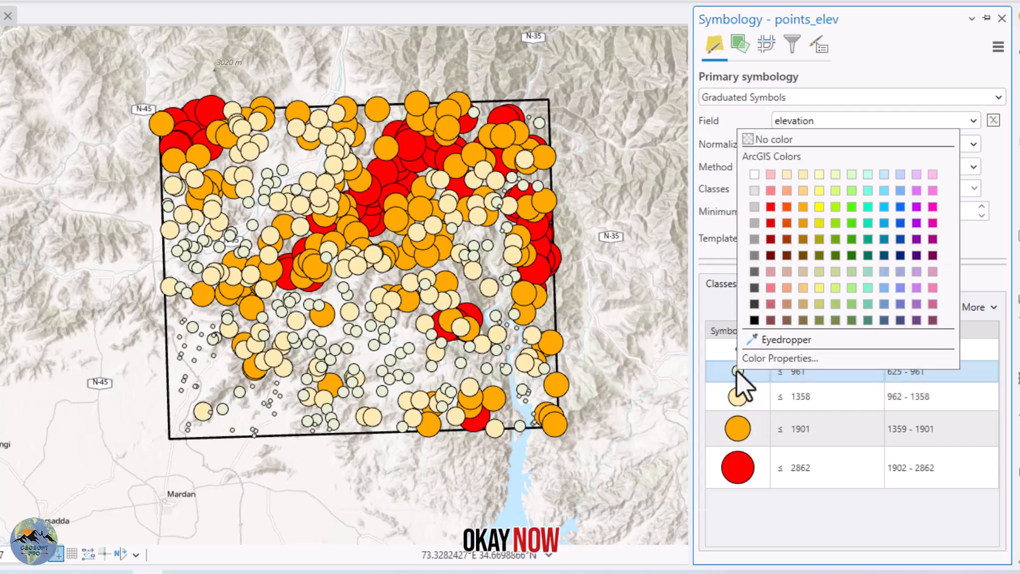
left_click(884, 222)
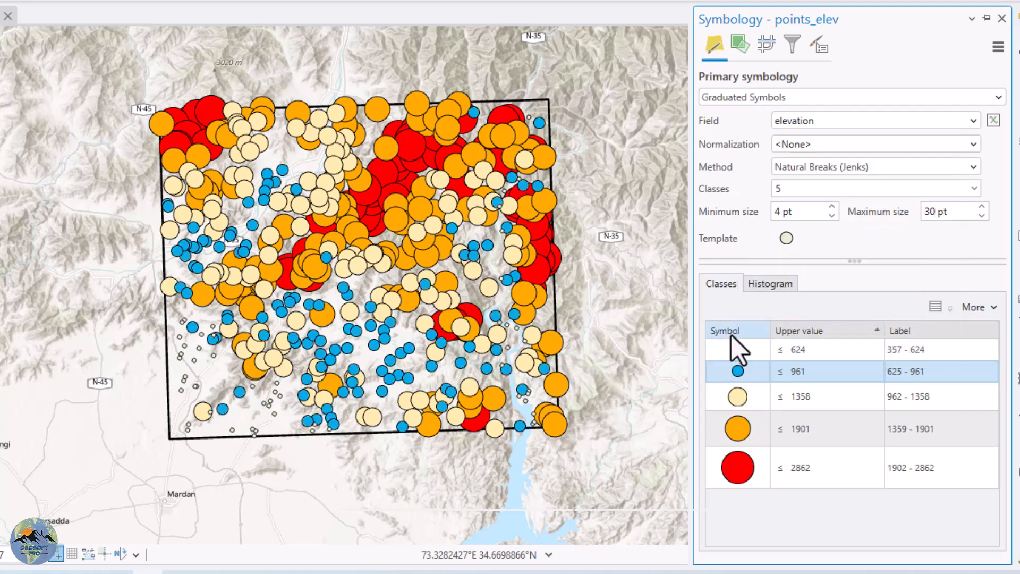
right_click(739, 352)
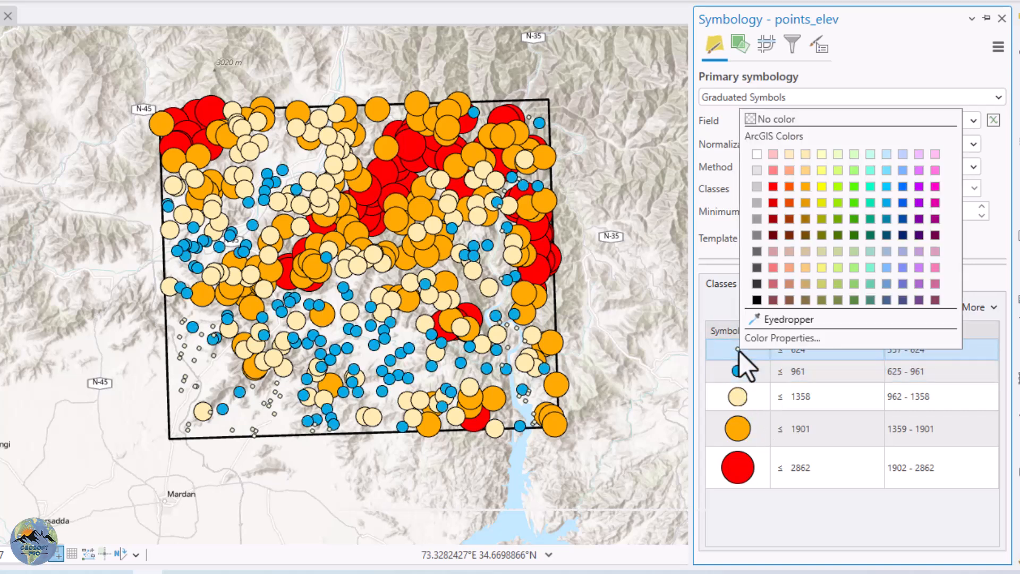
left_click(902, 185)
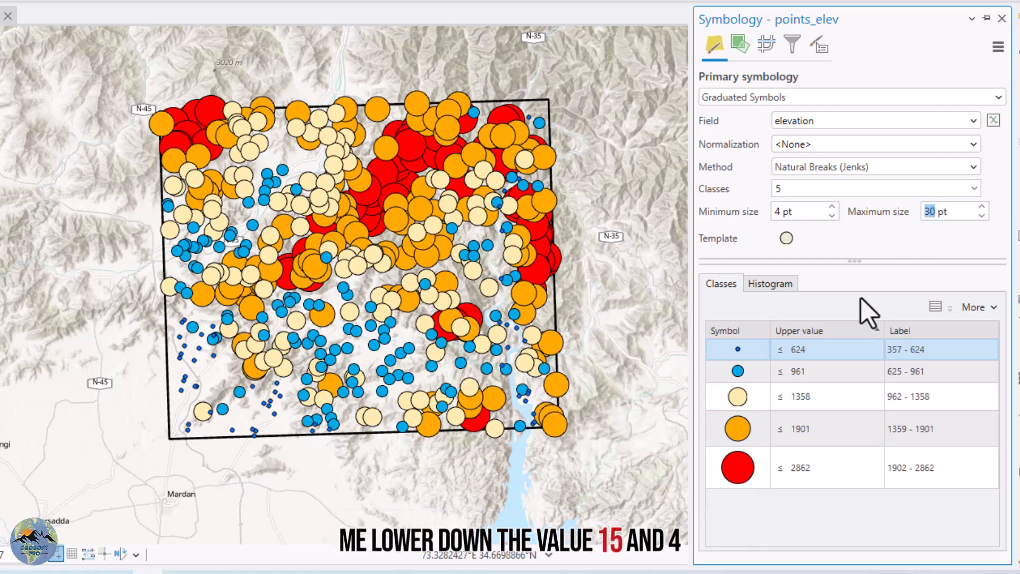
Step: Set the graduated symbols' maximum size to 15 pt and their minimum size to 2 pt
type("5")
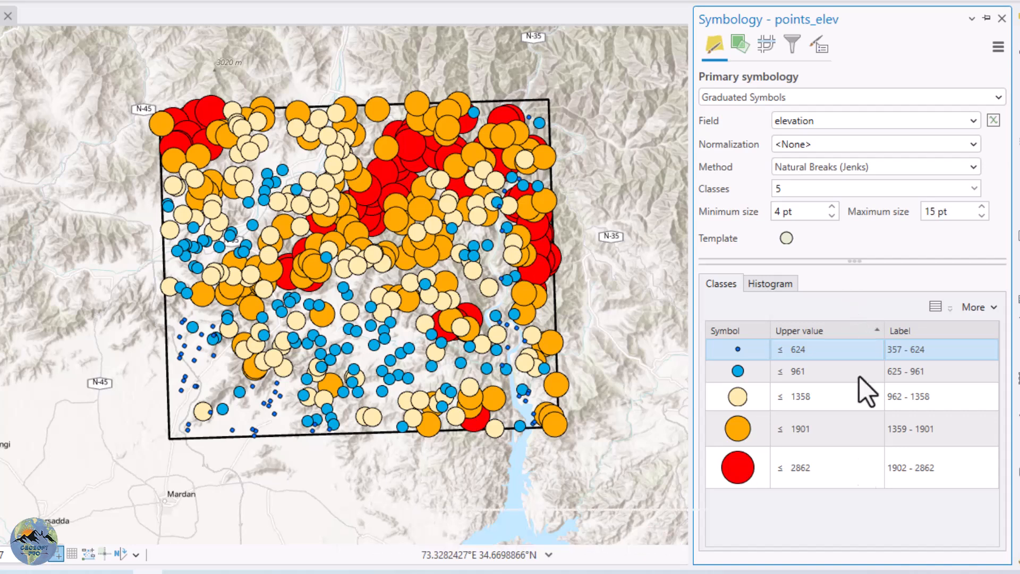
left_click(786, 213)
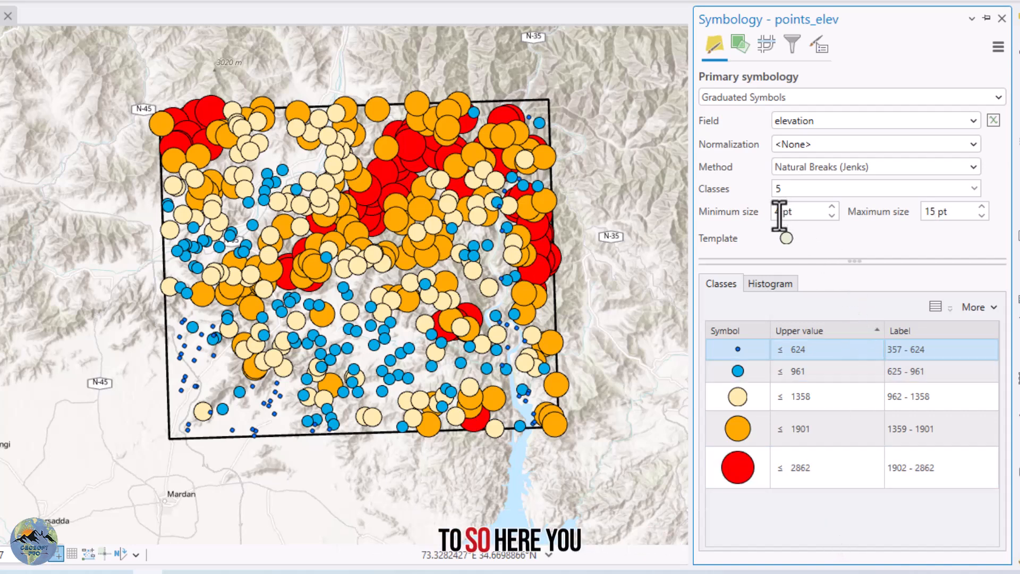
type("2")
left_click(805, 489)
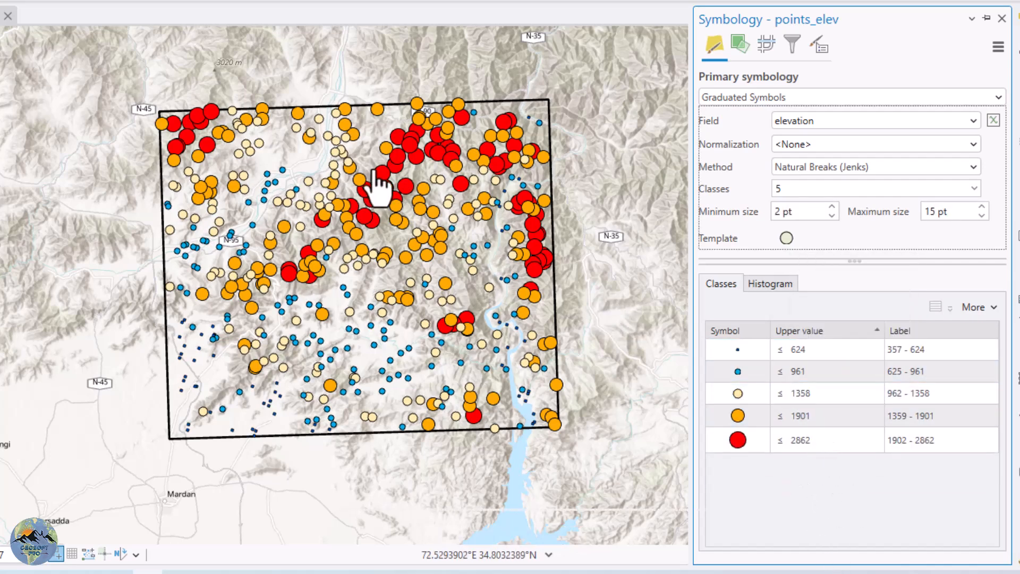
Step: Turn on labels for the points_elev layer, using the elevation field as the label text
scroll(378, 186, "up", 2)
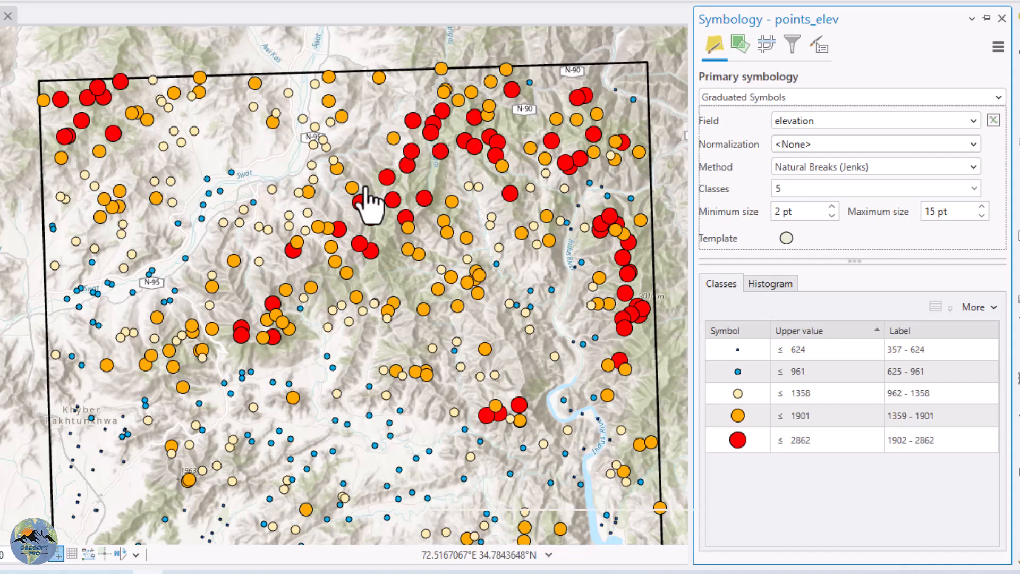
scroll(354, 198, "down", 2)
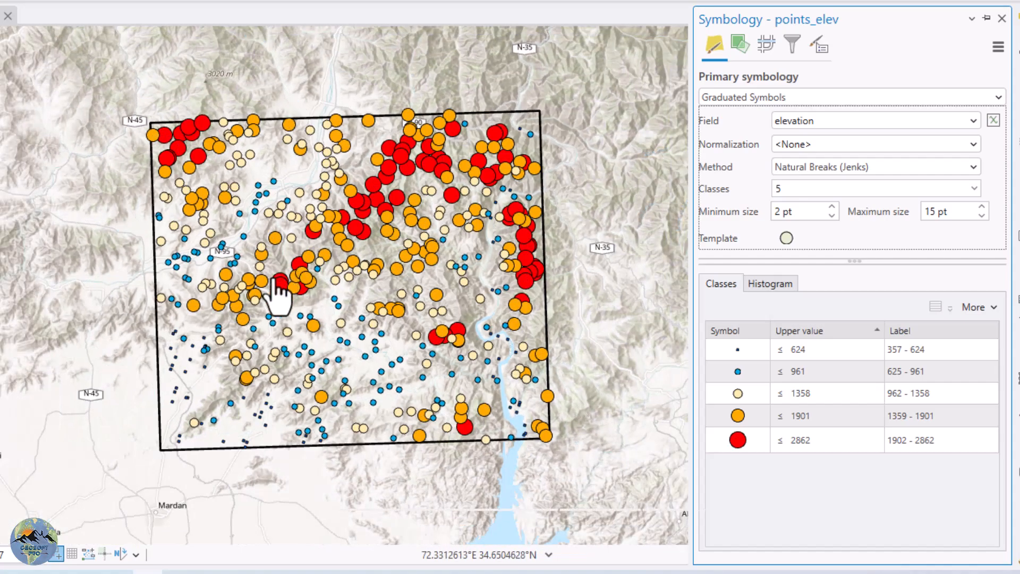
scroll(323, 276, "up", 2)
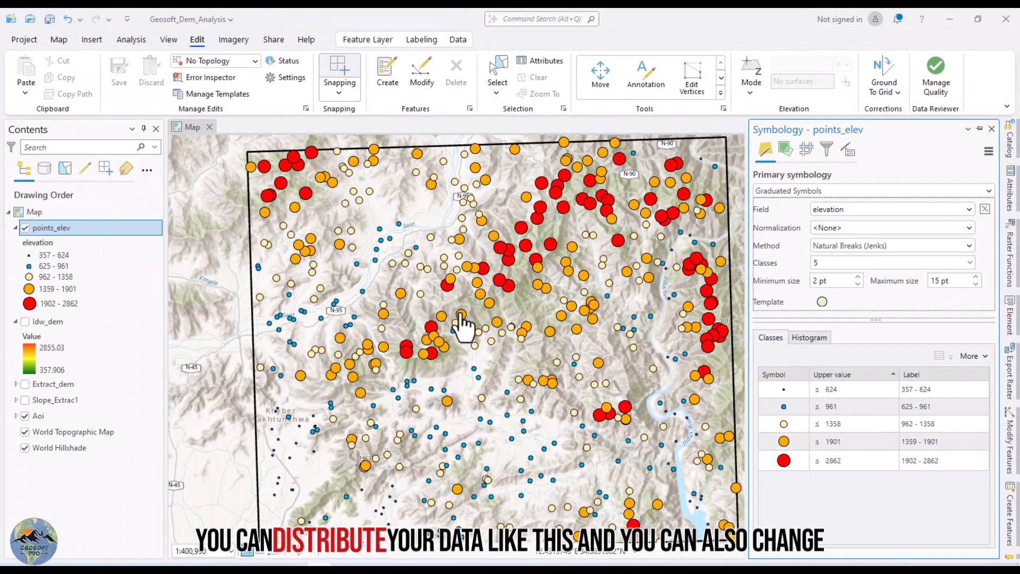
scroll(450, 332, "down", 2)
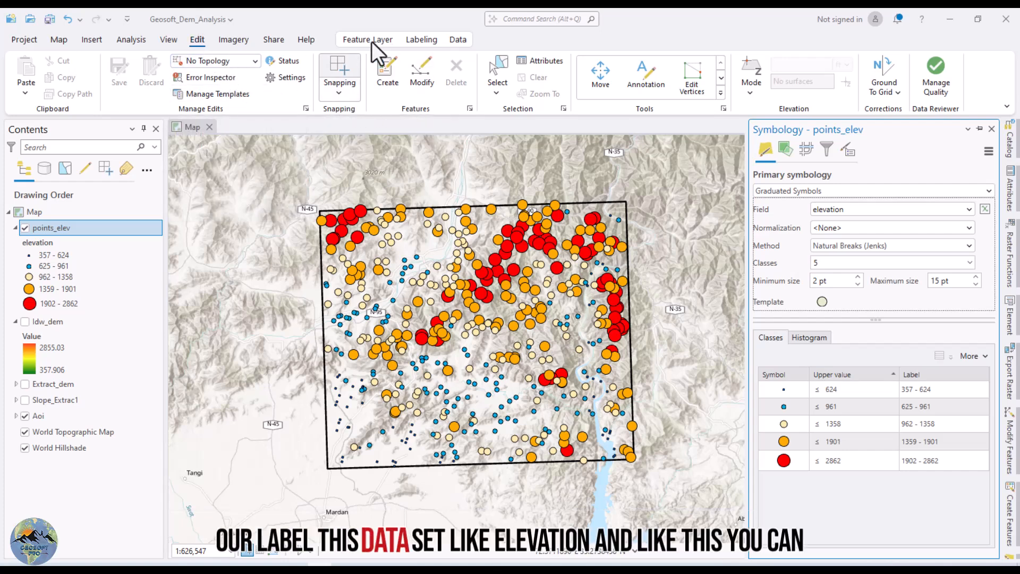
left_click(421, 38)
left_click(161, 94)
left_click(107, 162)
left_click(21, 73)
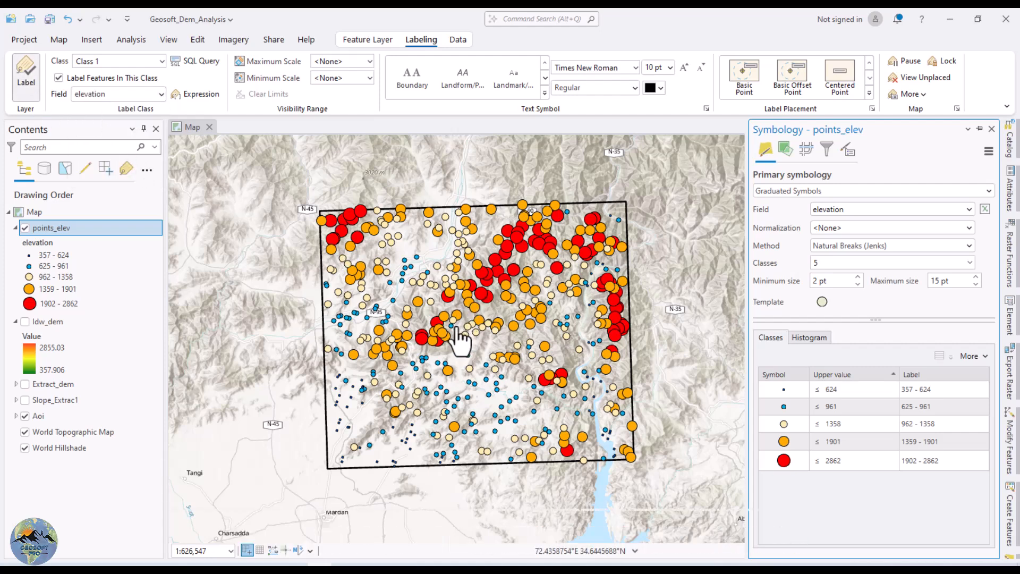
Step: Change the points_elev symbology to Charts and draw bar charts from the elevation field instead of CID
scroll(458, 340, "up", 3)
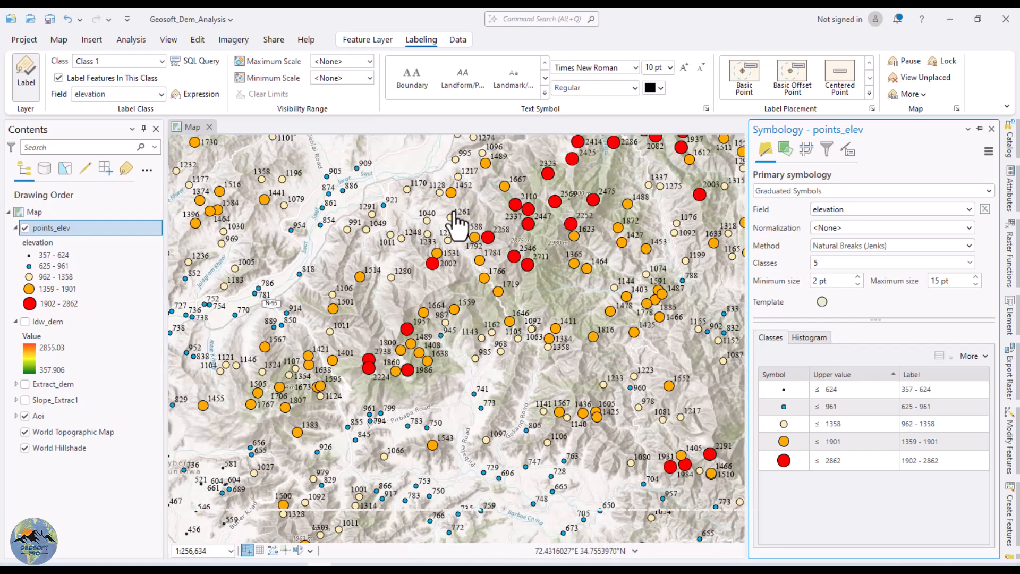
scroll(479, 268, "up", 3)
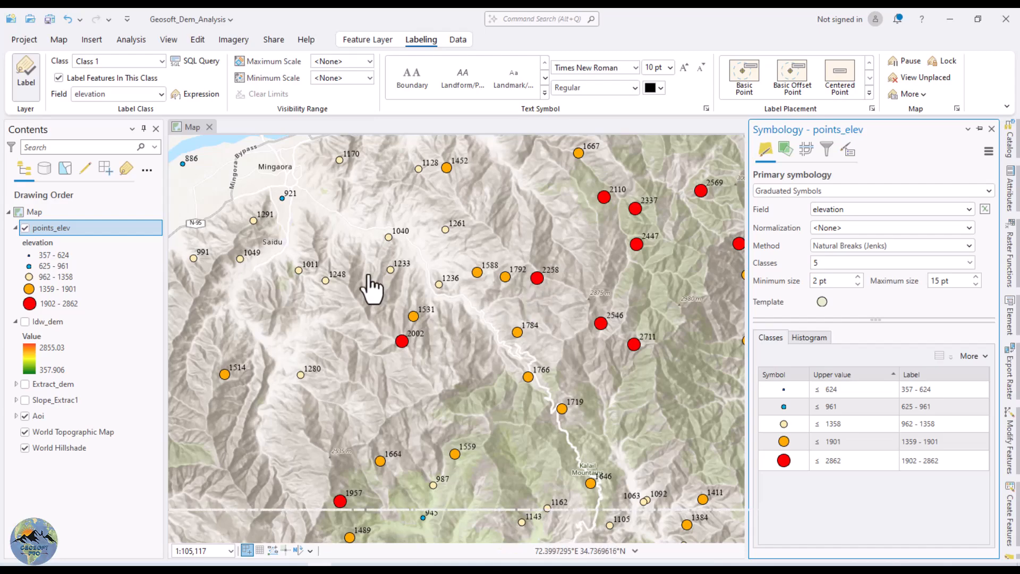
scroll(373, 288, "down", 3)
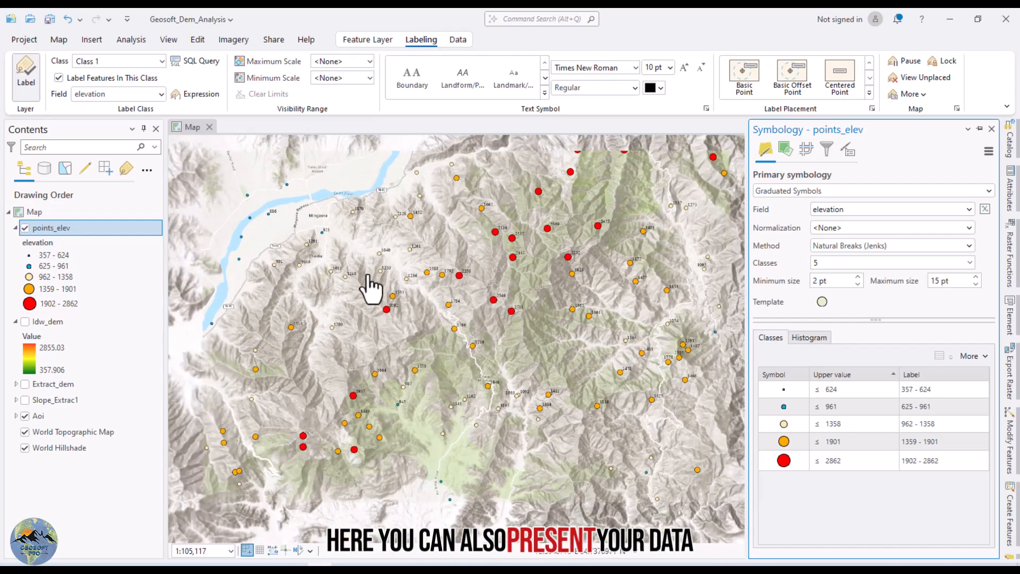
scroll(378, 290, "down", 3)
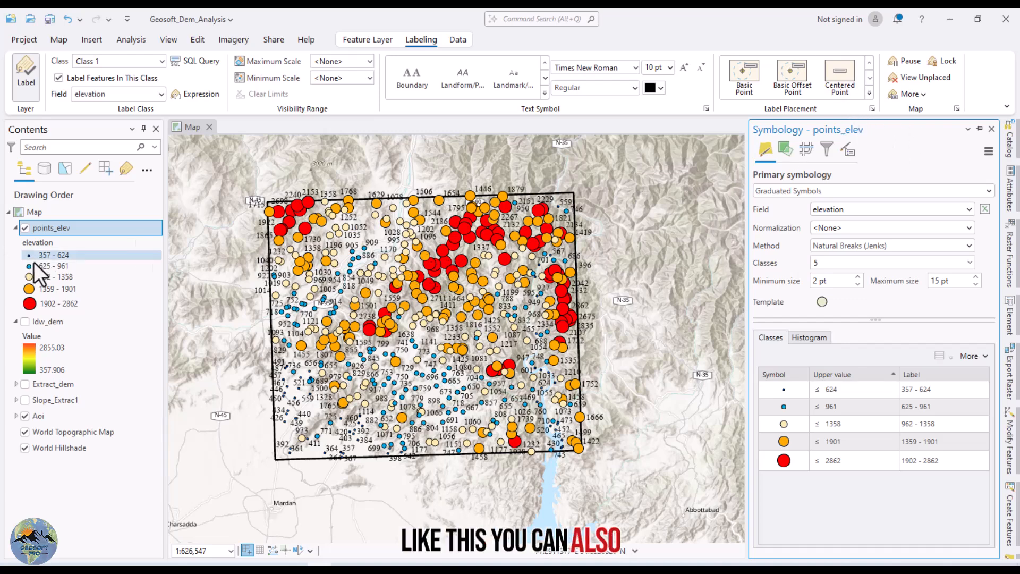
right_click(47, 228)
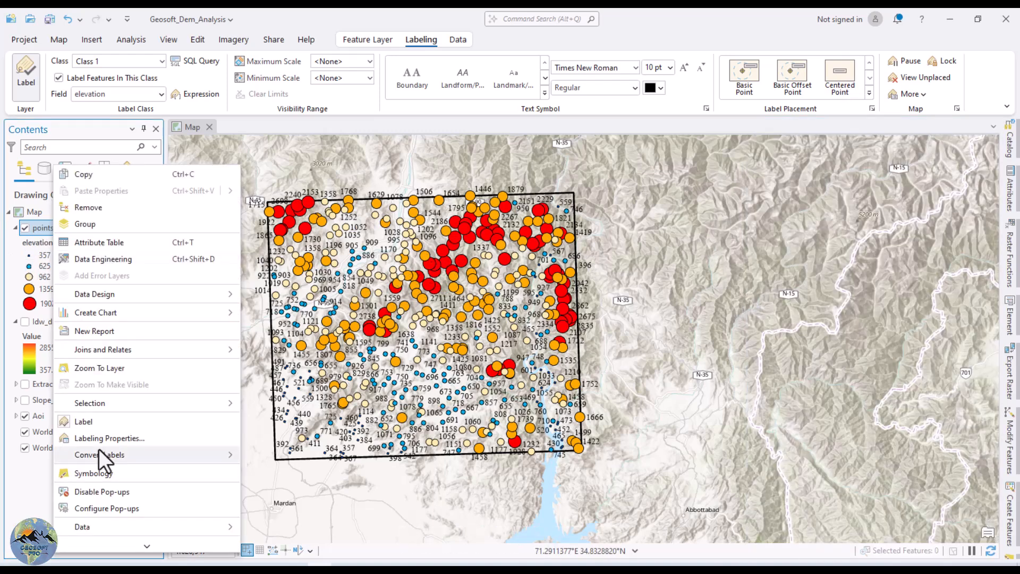
left_click(93, 472)
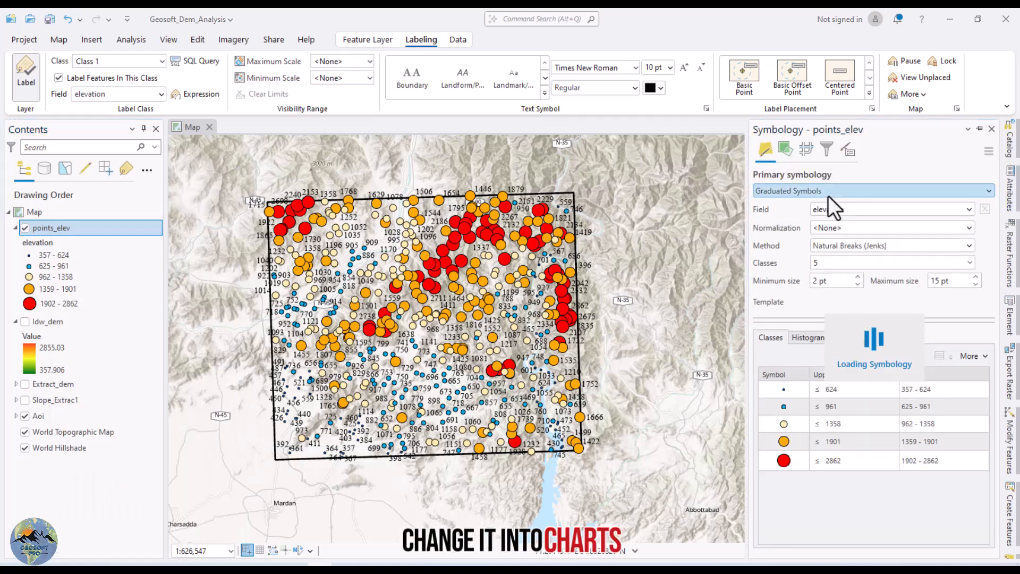
left_click(828, 195)
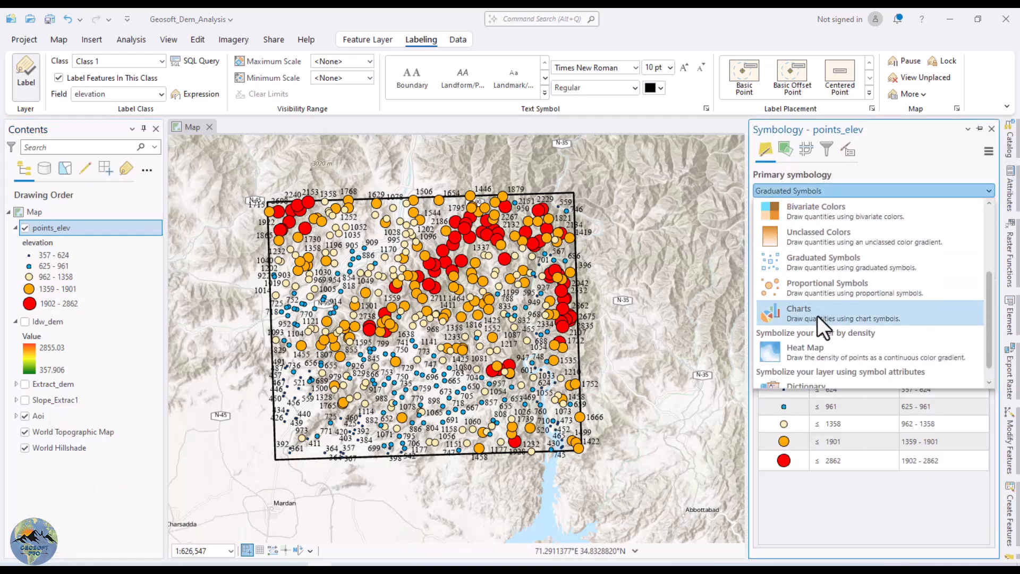
left_click(817, 314)
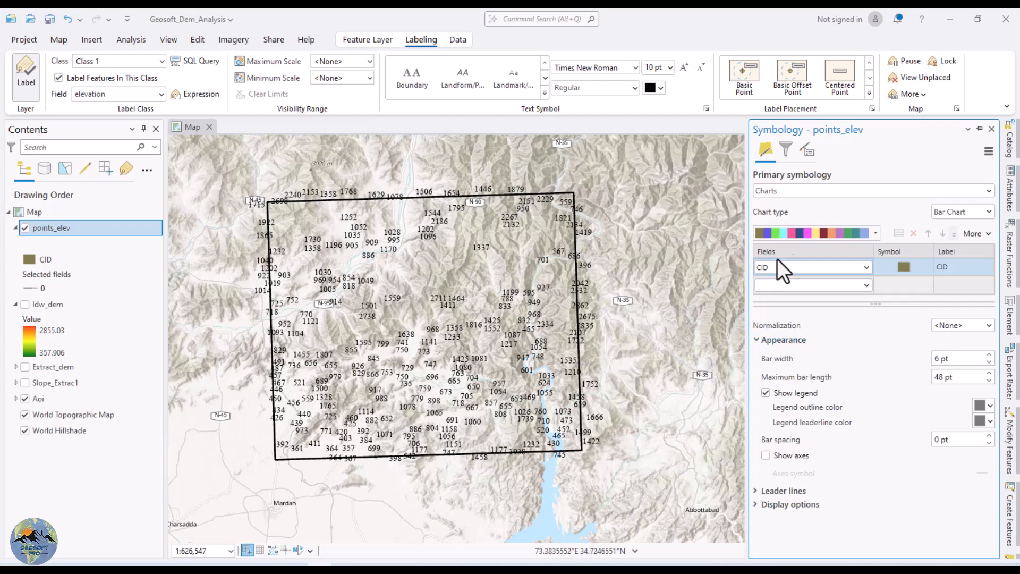
left_click(865, 267)
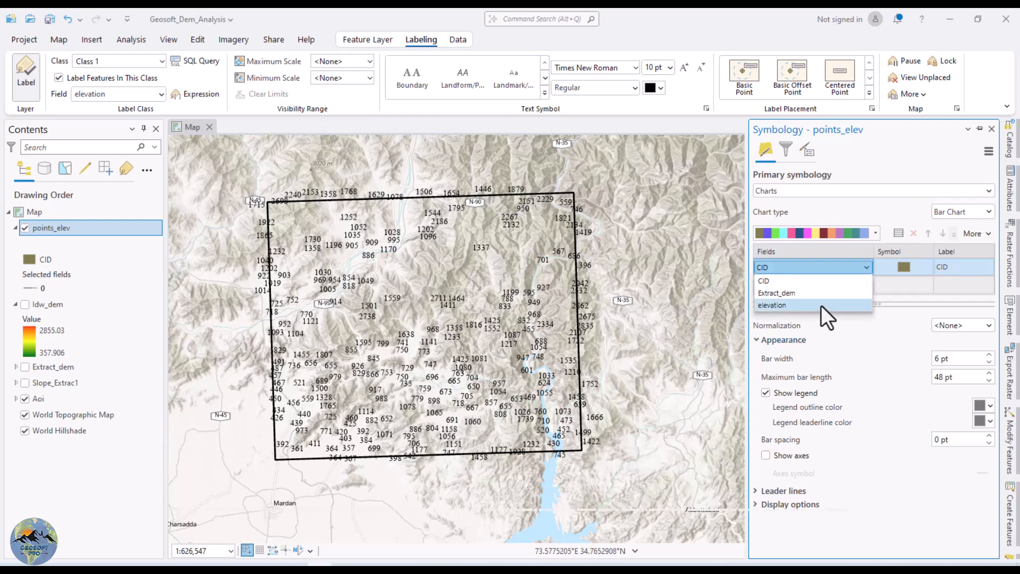
left_click(820, 304)
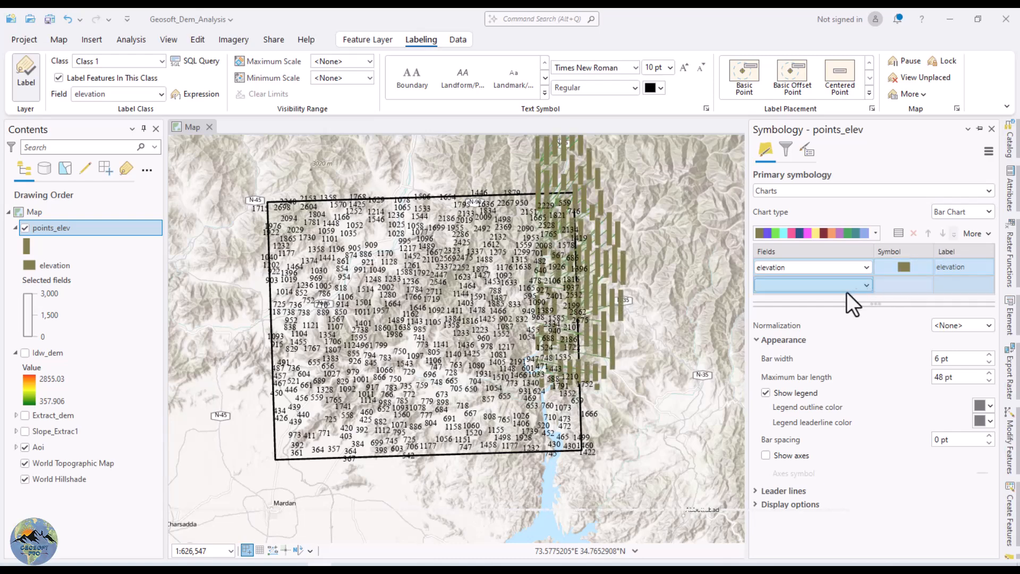
Step: Change the points_elev chart type to Pie Chart and inspect the resulting elevation charts across the map
scroll(488, 335, "up", 3)
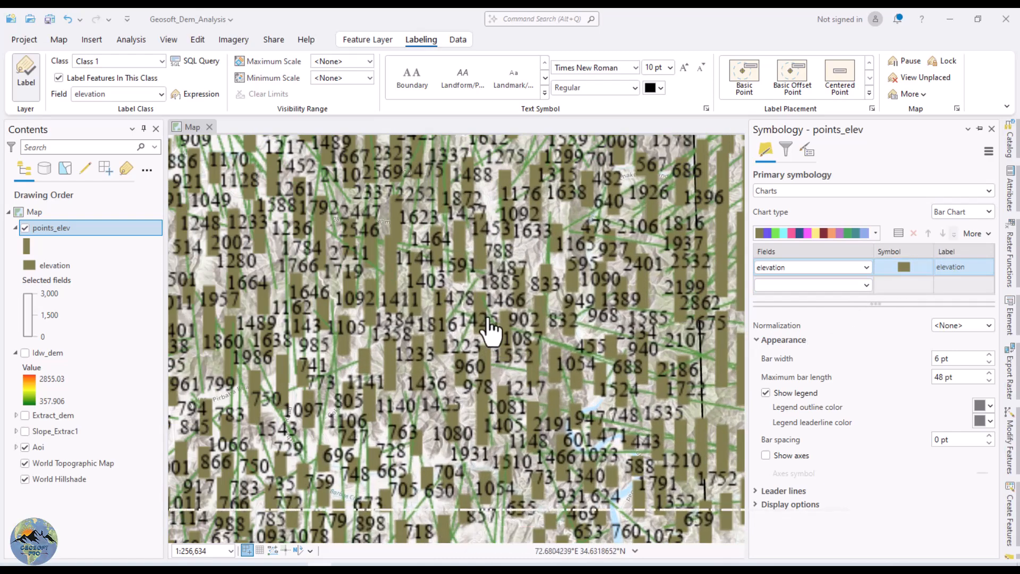
scroll(487, 324, "down", 4)
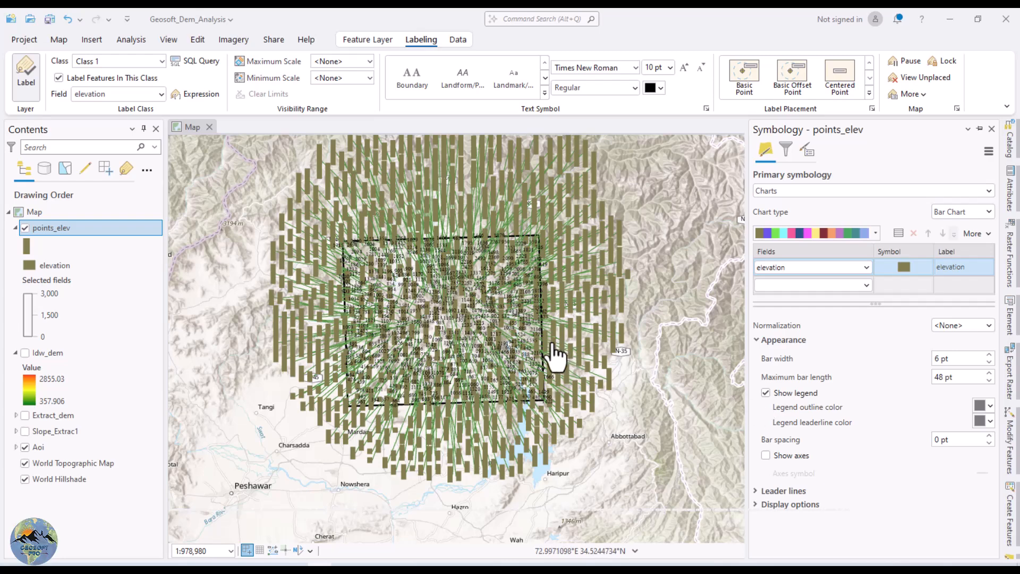
scroll(525, 338, "down", 2)
scroll(521, 319, "up", 2)
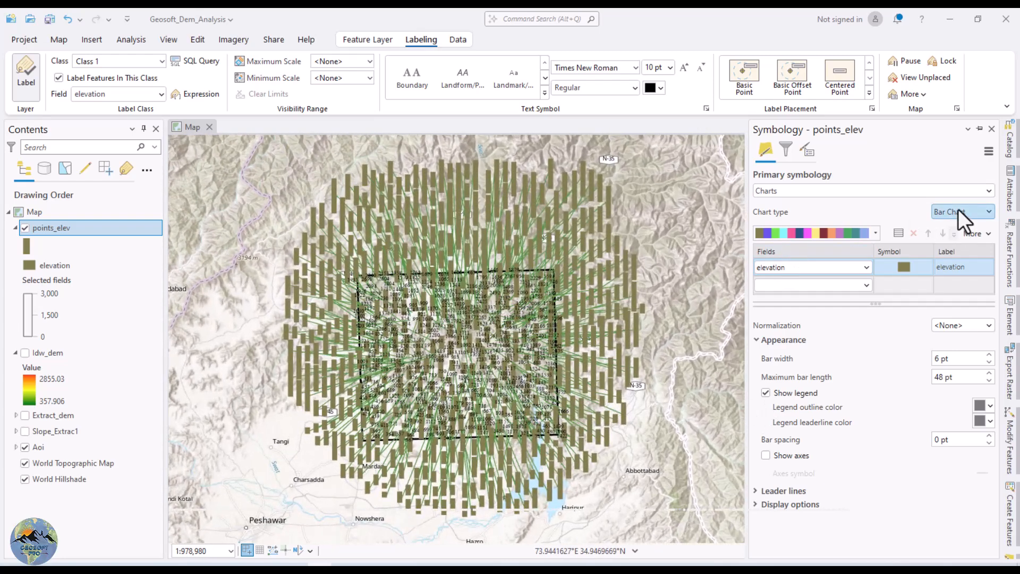
left_click(957, 211)
left_click(933, 253)
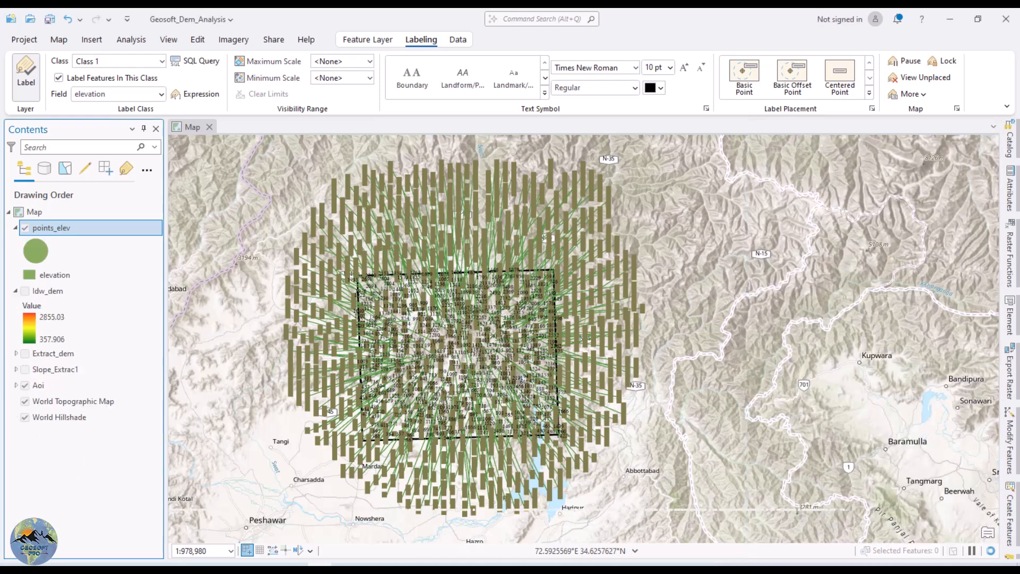
right_click(1016, 409)
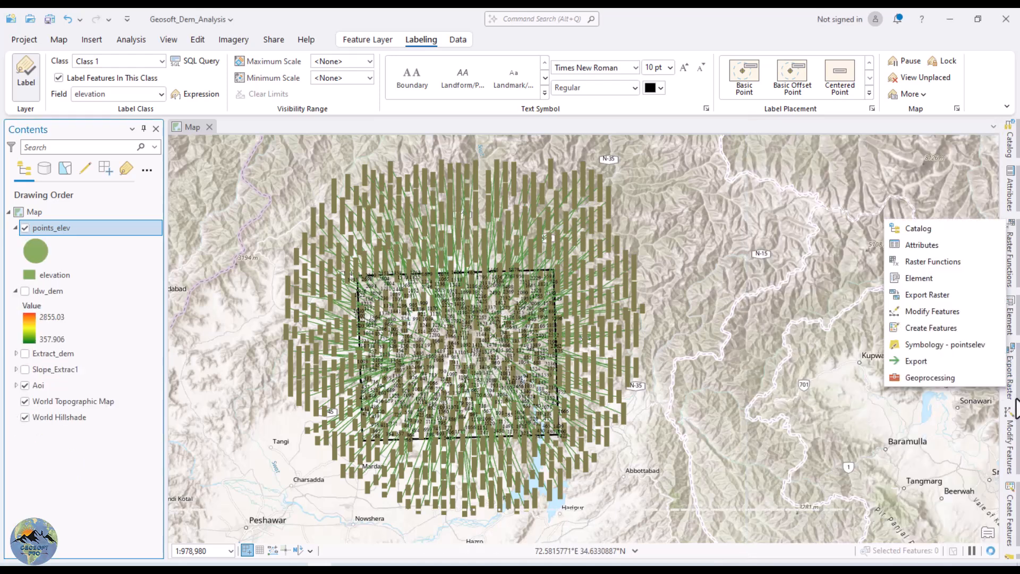
left_click(954, 344)
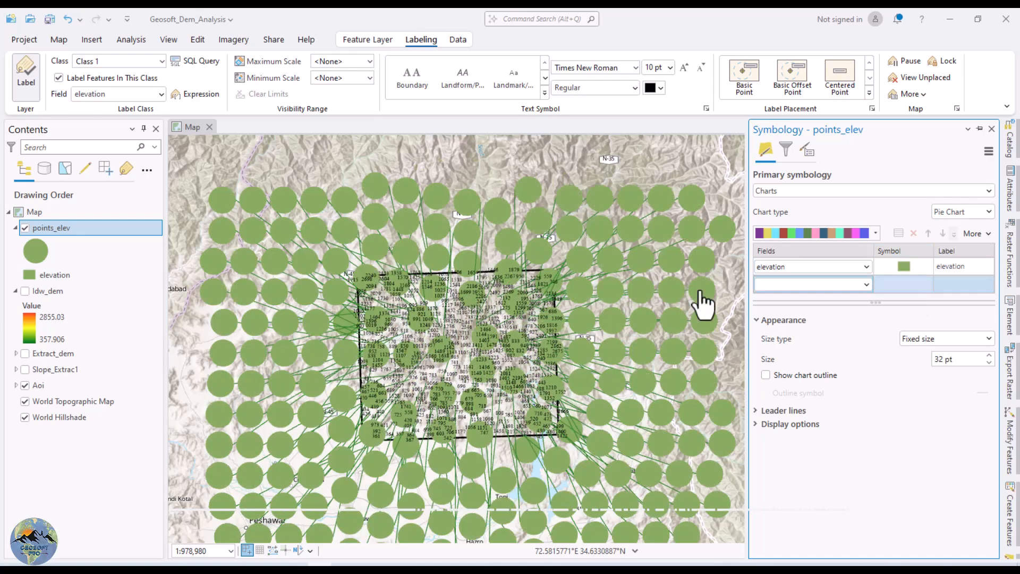
scroll(366, 311, "down", 2)
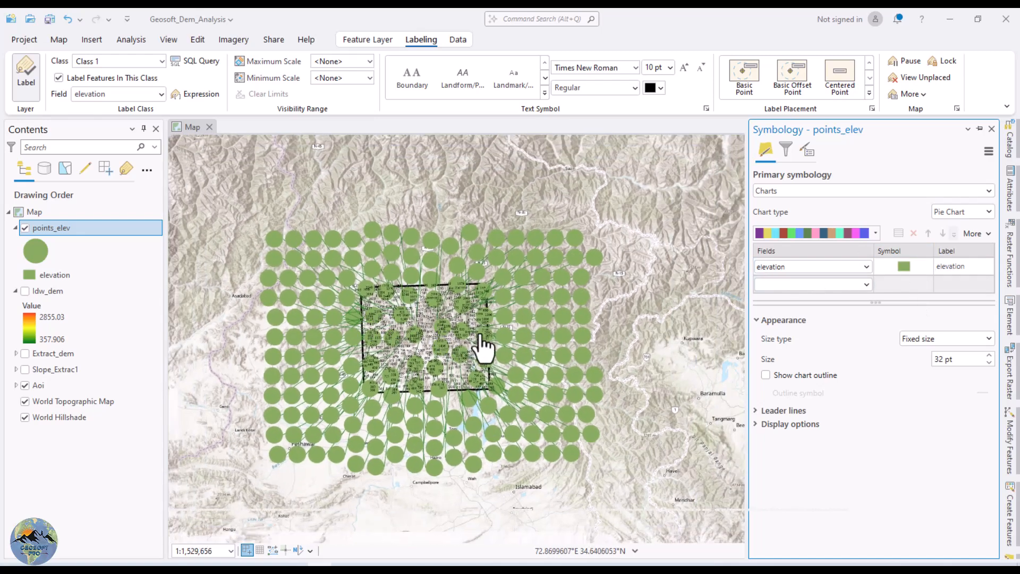
scroll(480, 335, "up", 2)
Step: Switch the points_elev primary symbology from Charts to Proportional Symbols
left_click(811, 191)
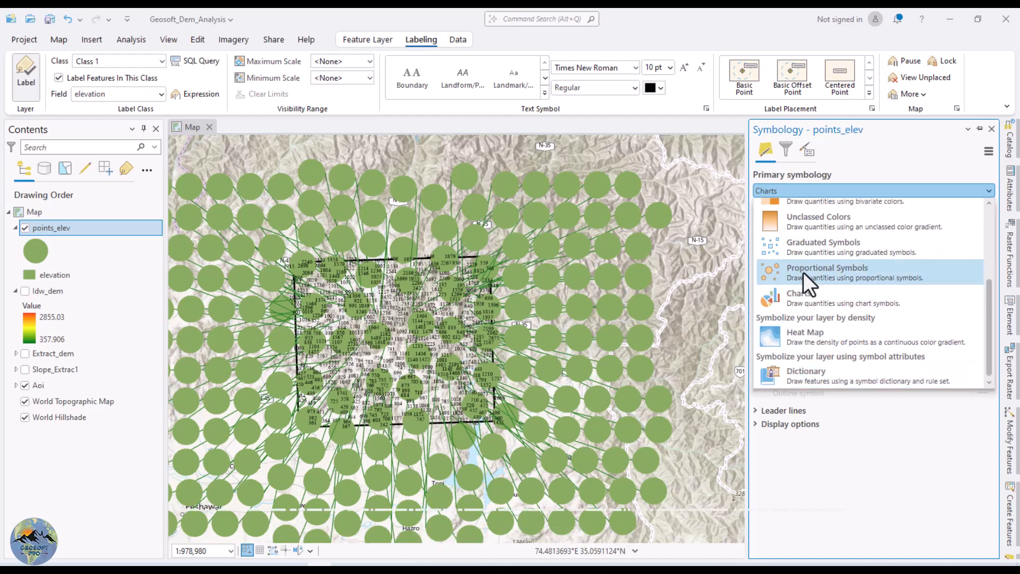
scroll(810, 265, "up", 2)
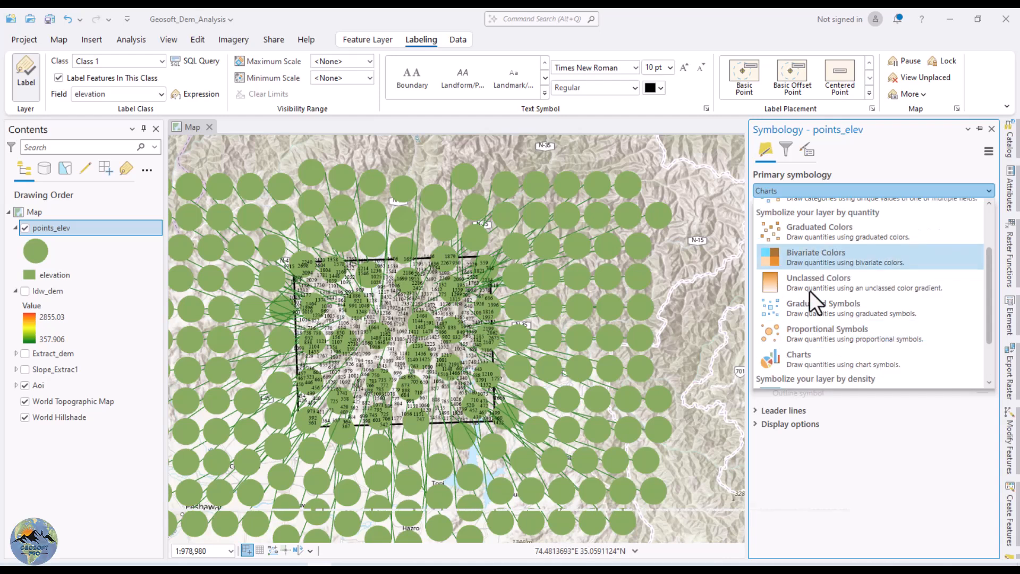
scroll(810, 275, "up", 3)
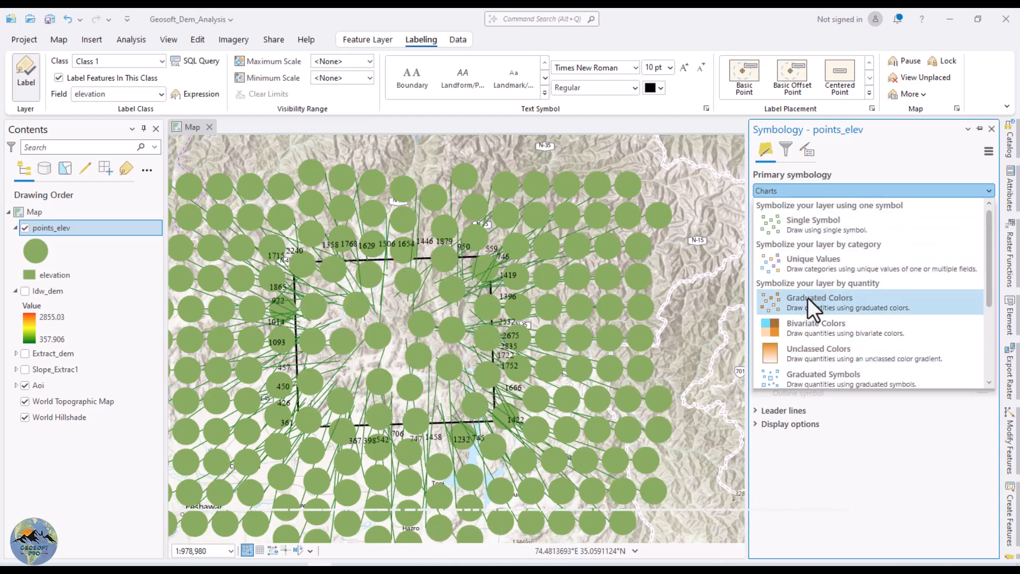
scroll(807, 308, "down", 3)
scroll(801, 317, "up", 4)
left_click(875, 486)
left_click(822, 192)
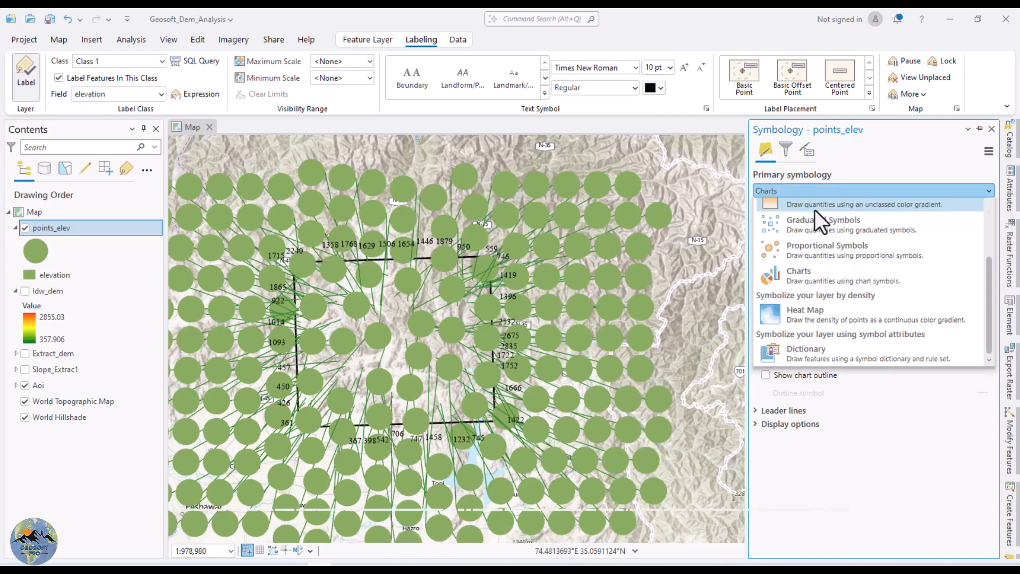
scroll(809, 234, "up", 5)
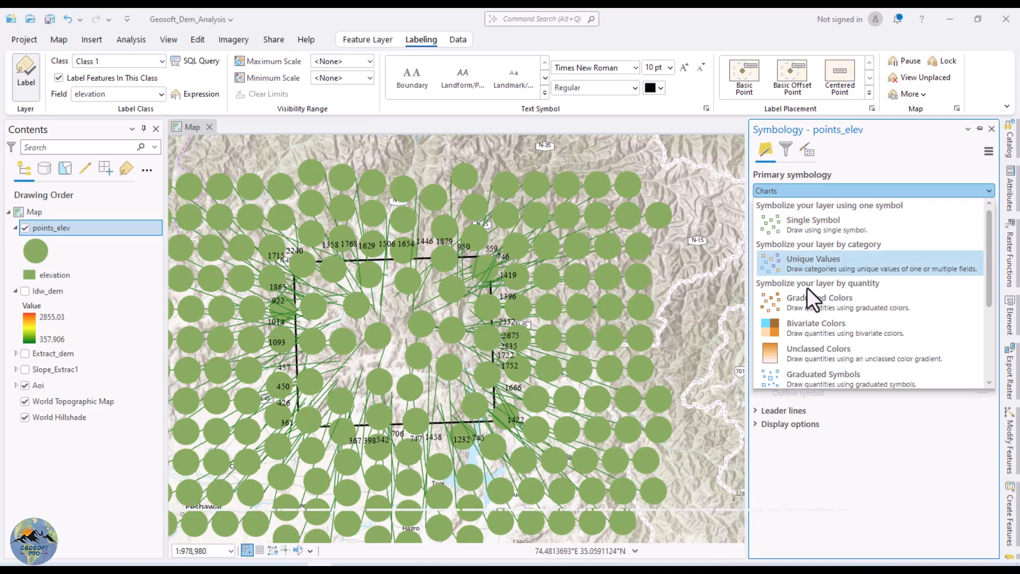
scroll(810, 304, "down", 2)
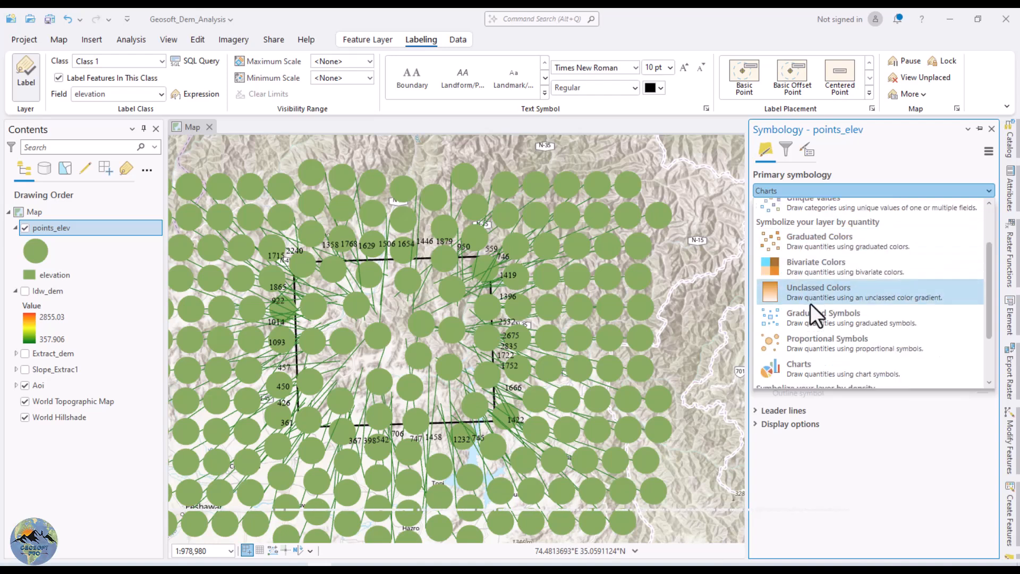
left_click(809, 339)
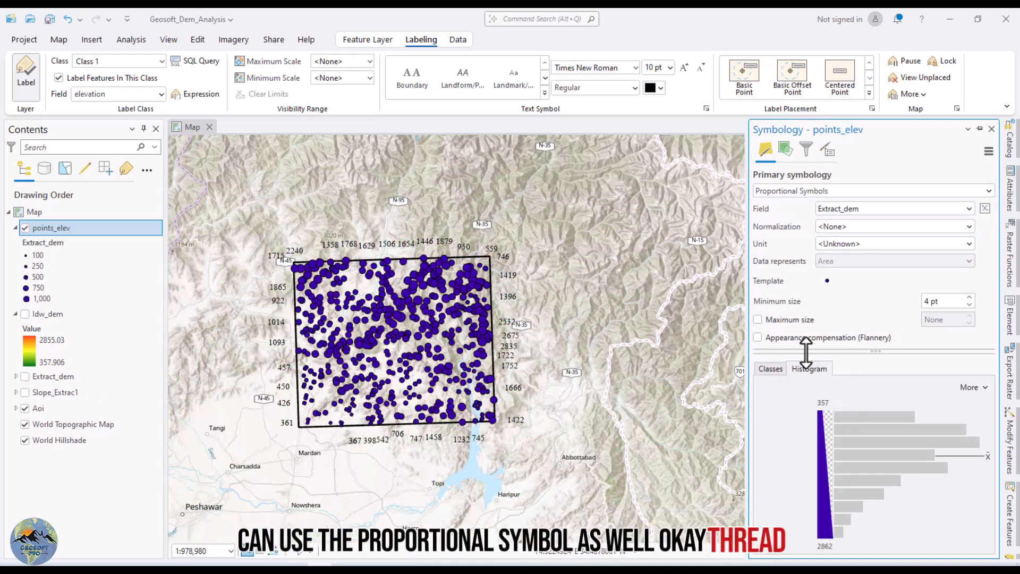
Step: Color the proportional symbol template red and inspect the points on the map
left_click(827, 282)
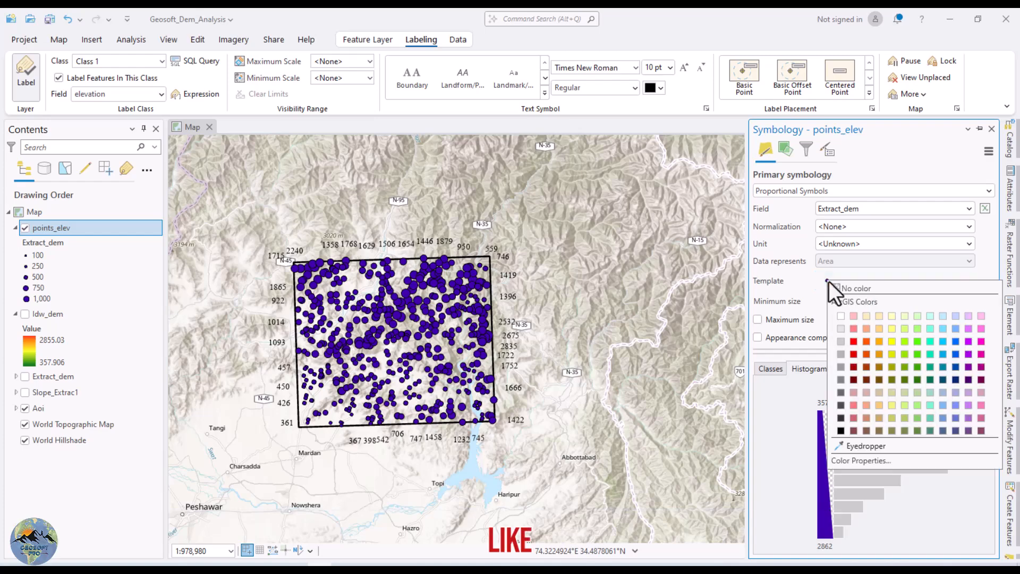
scroll(391, 351, "up", 4)
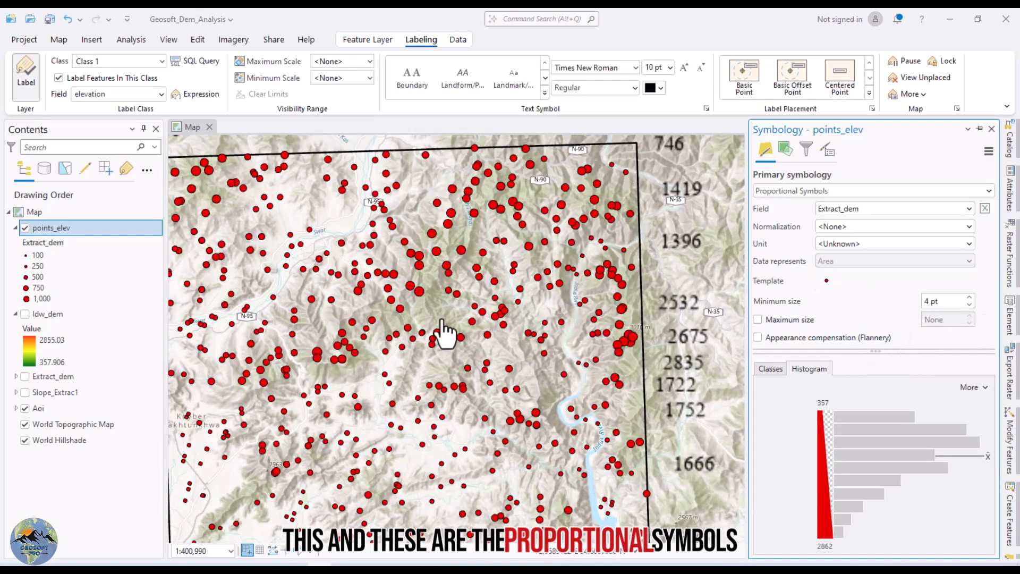
scroll(446, 335, "down", 2)
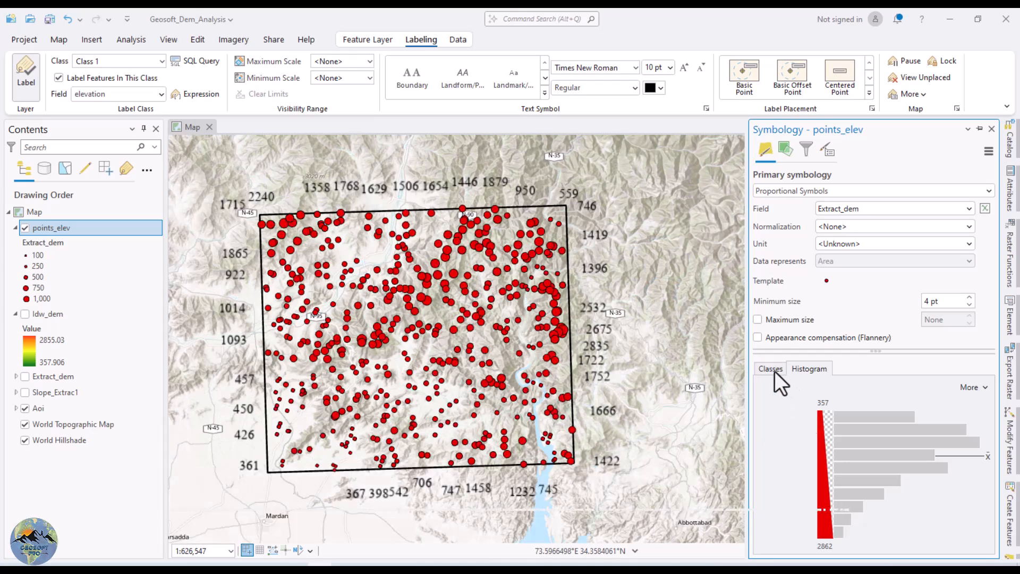
Step: Try a legend count of 7 for the proportional symbols and return it to 5
left_click(772, 369)
left_click(862, 409)
left_click(862, 409)
left_click(862, 408)
left_click(862, 408)
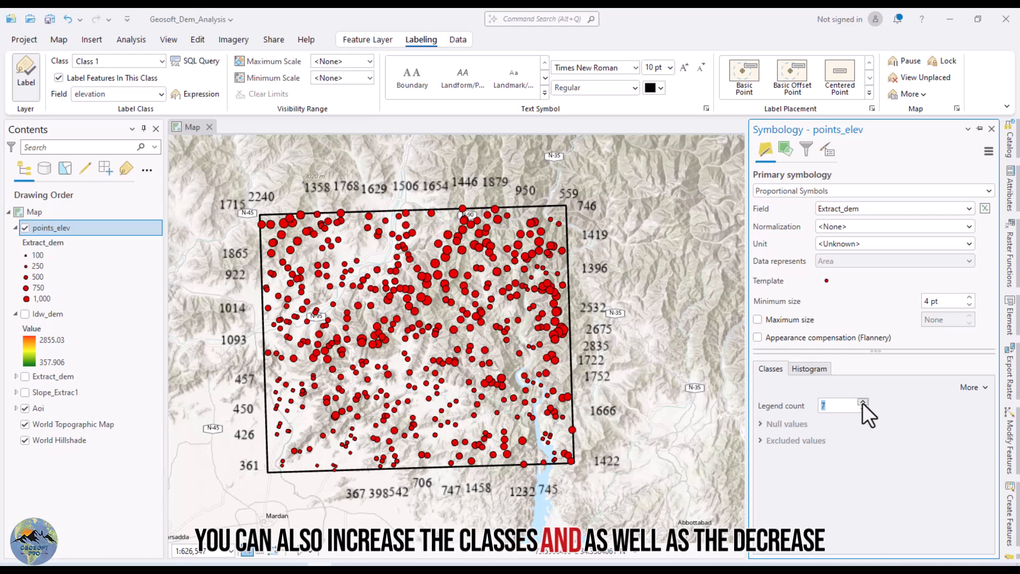
left_click(862, 403)
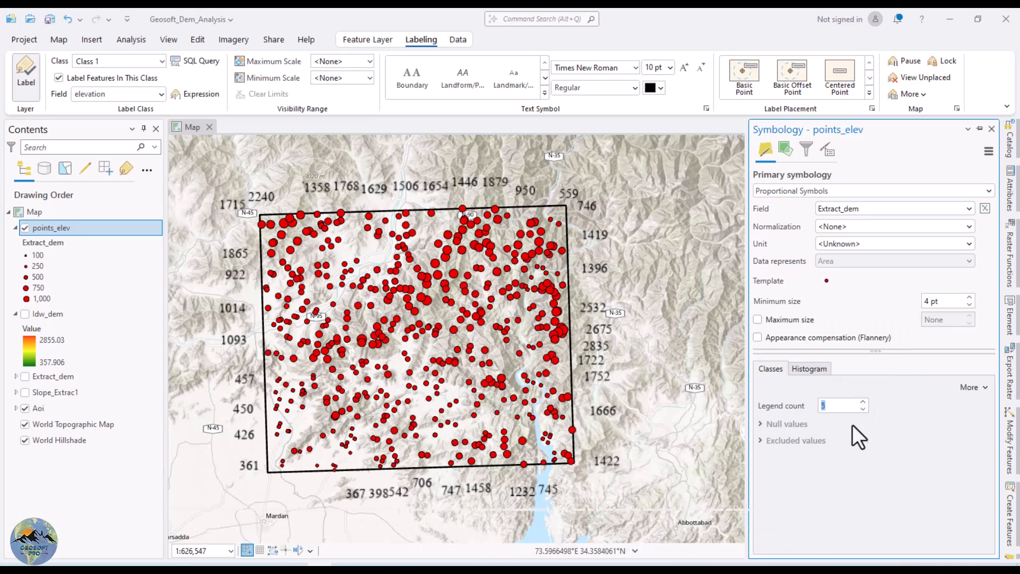
left_click(859, 404)
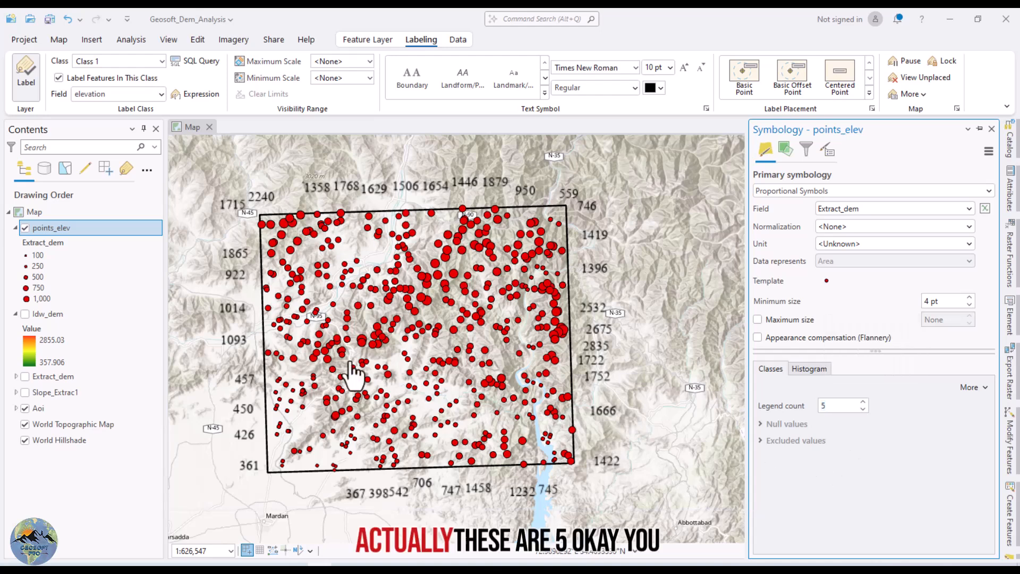
left_click(847, 246)
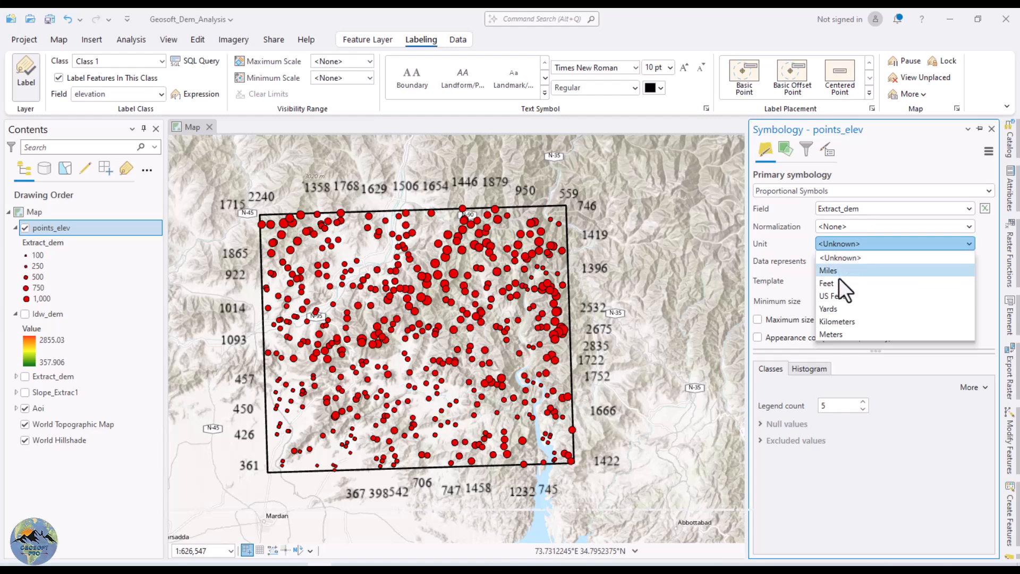
left_click(779, 255)
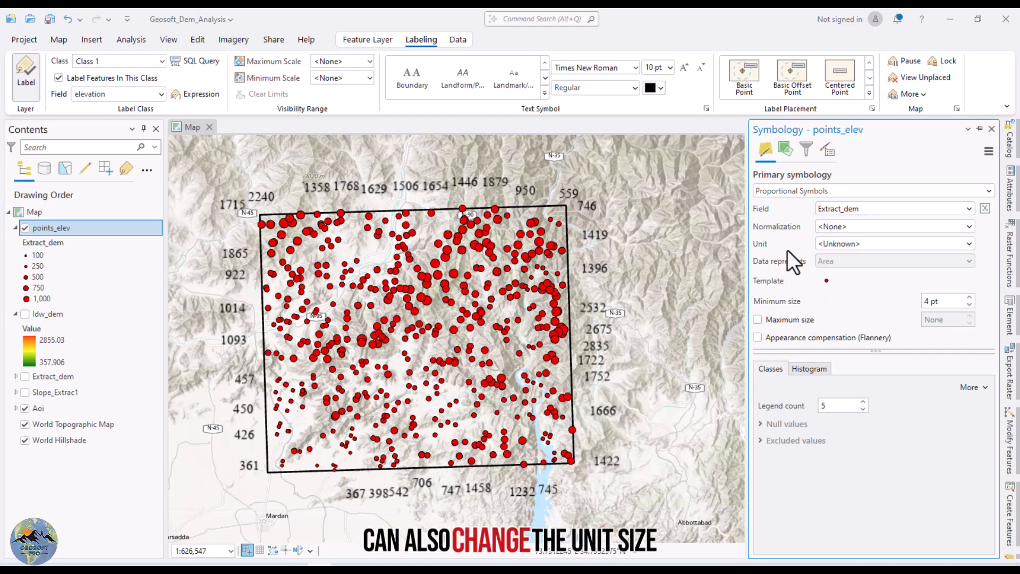